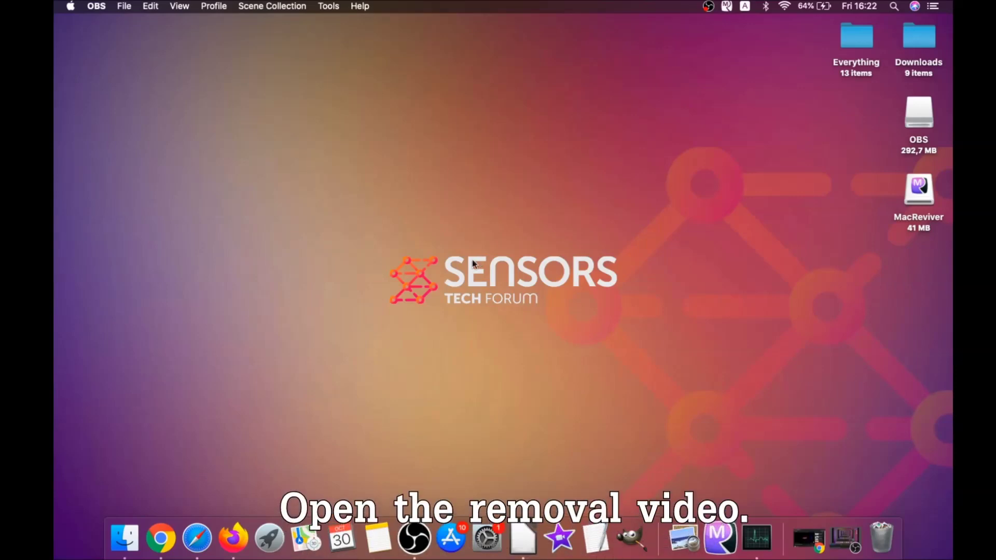
- Download the SpyHunter for Mac installer from the removal guide in Chrome, open the .dmg, and minimise Chrome
click(167, 537)
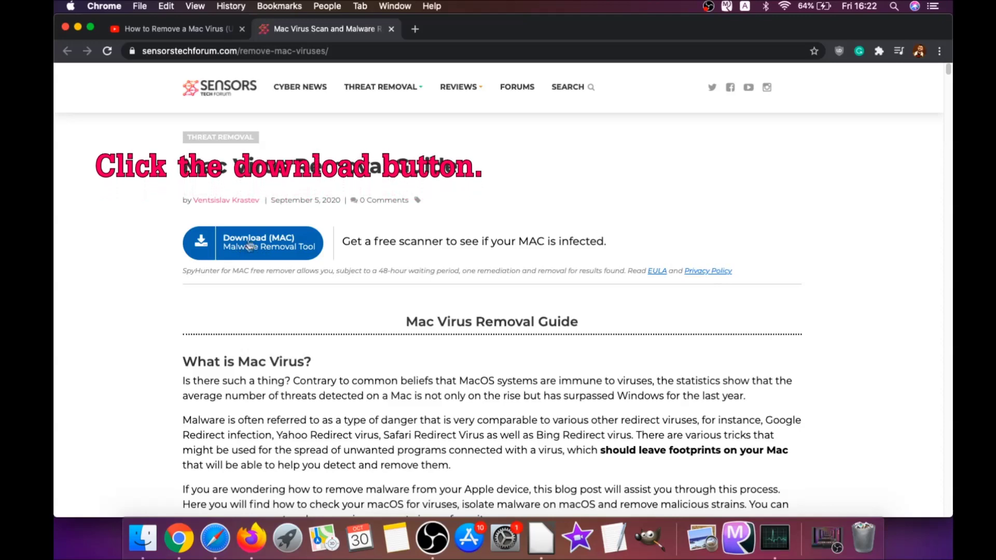
click(262, 249)
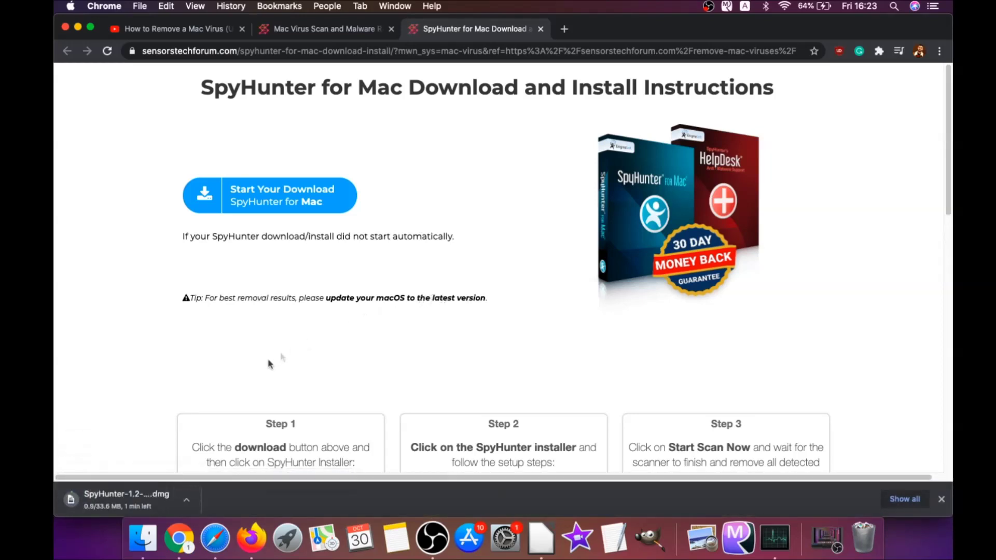
click(102, 500)
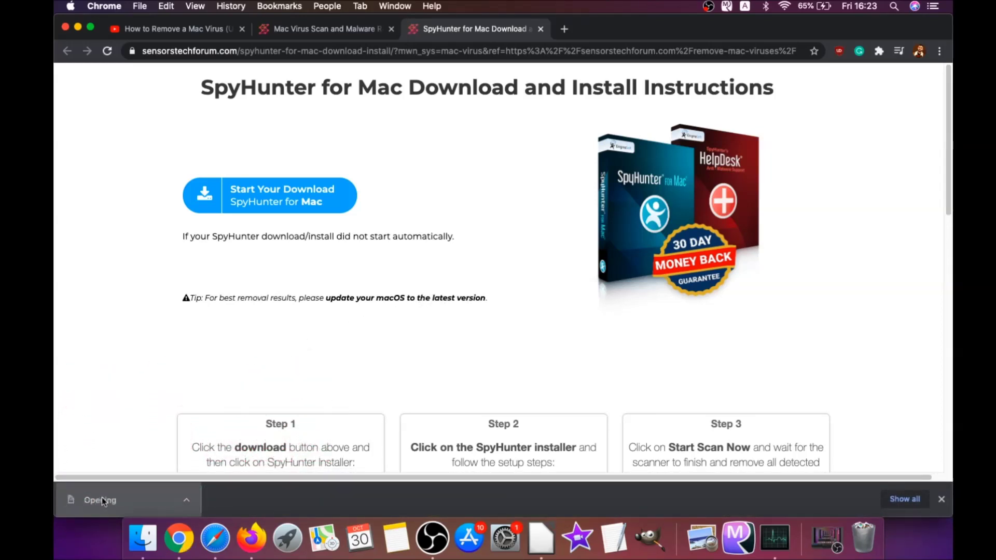
click(78, 27)
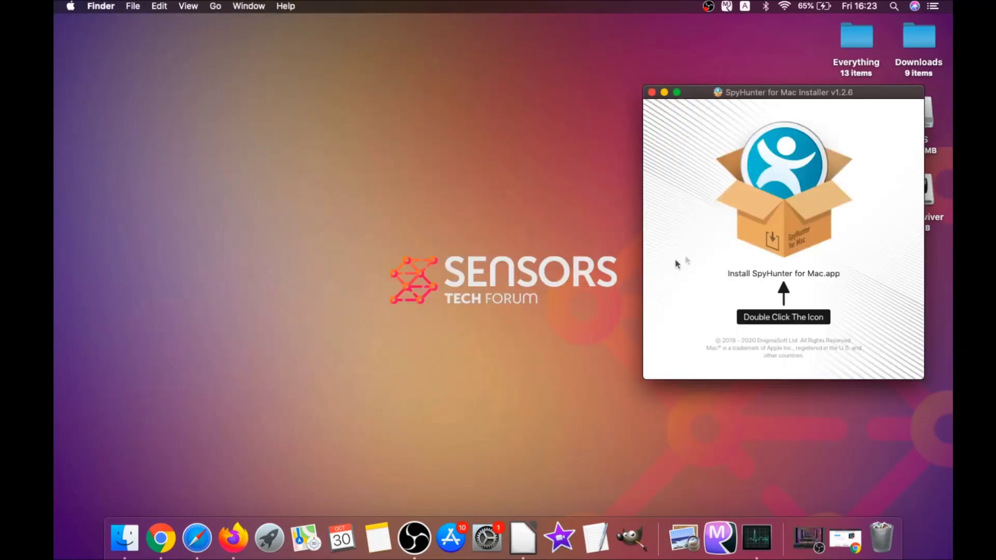
- Run Install SpyHunter for Mac.app, allow it to open, accept the EULA and install SpyHunter
double_click(774, 221)
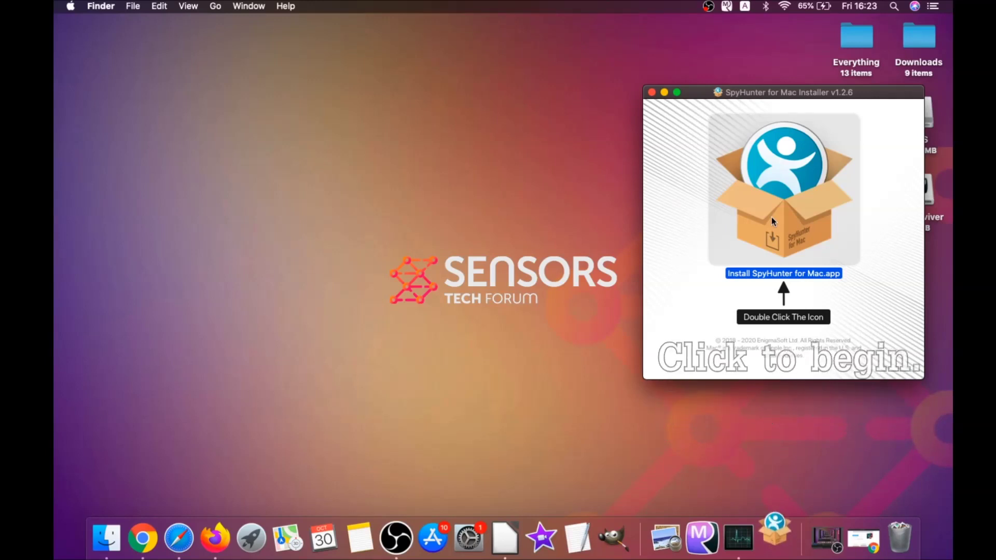
click(664, 93)
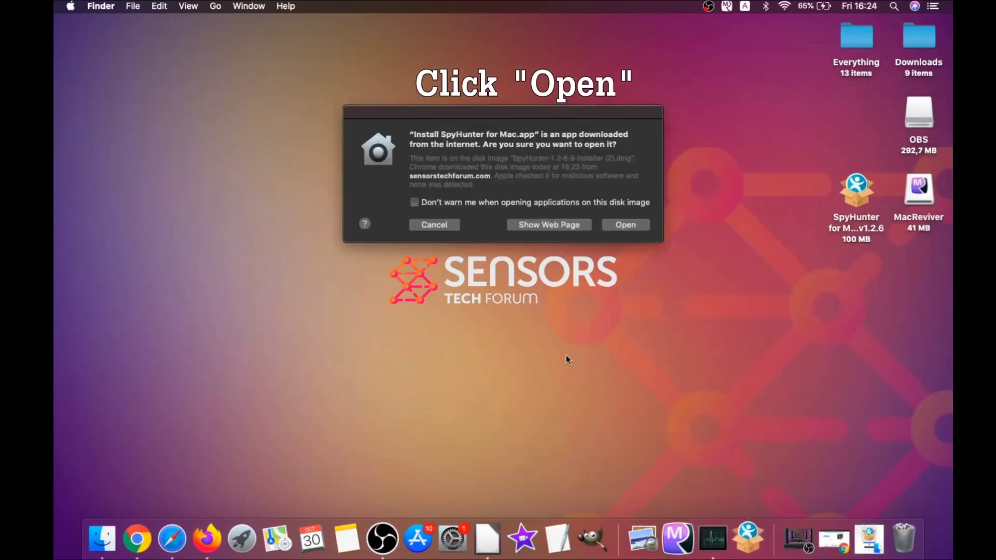
click(613, 224)
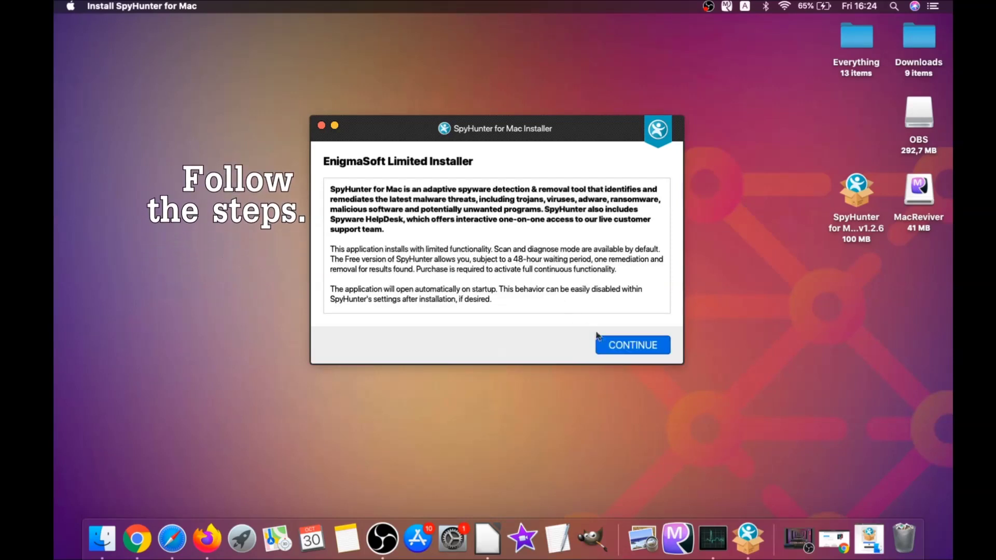
click(612, 340)
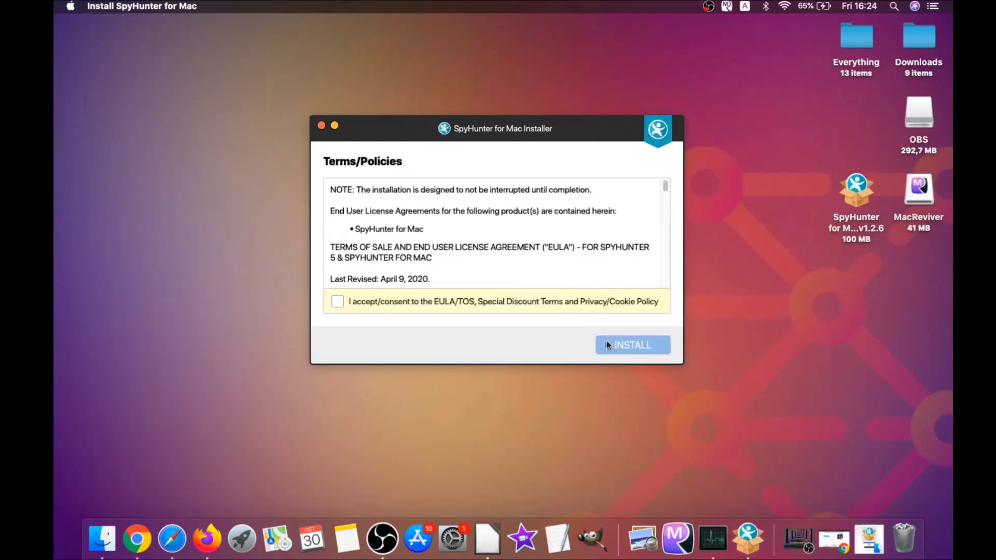
click(338, 301)
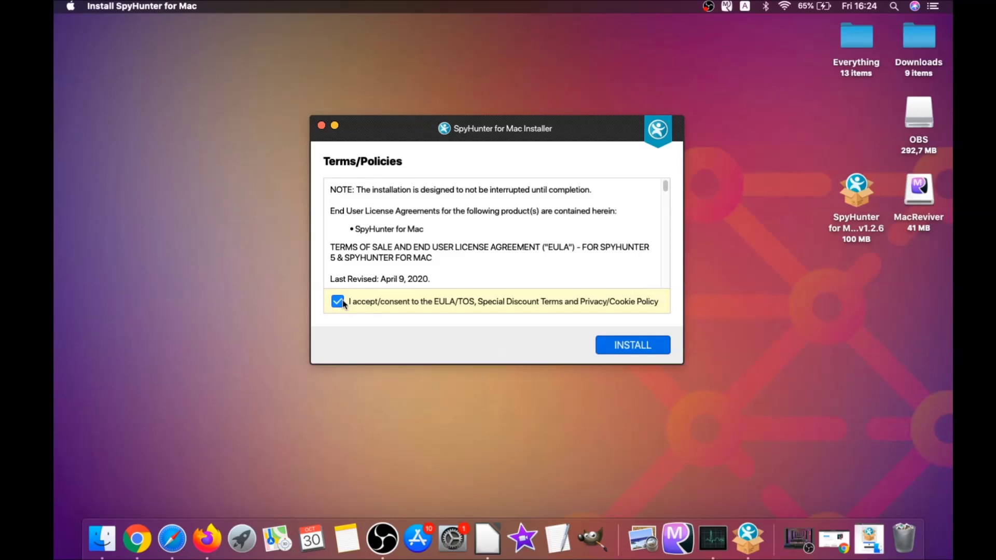
click(607, 346)
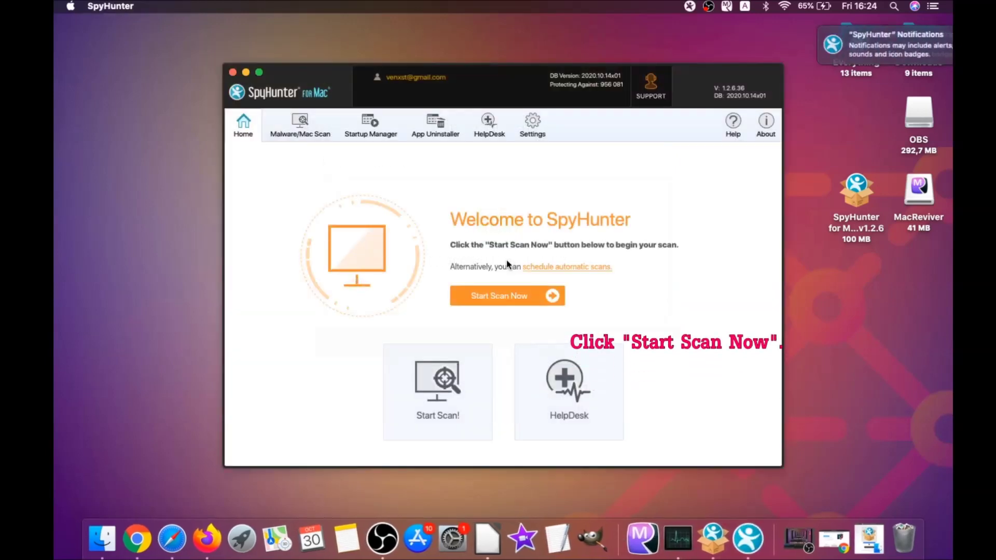
- Scan the Mac and remove the checked MacReviverSetup.dmg malware
click(504, 295)
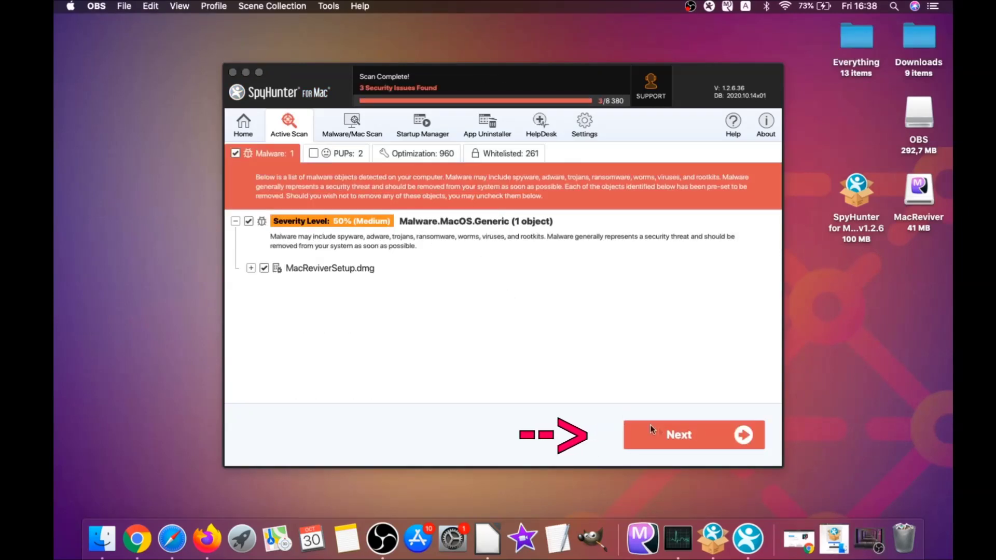
click(684, 439)
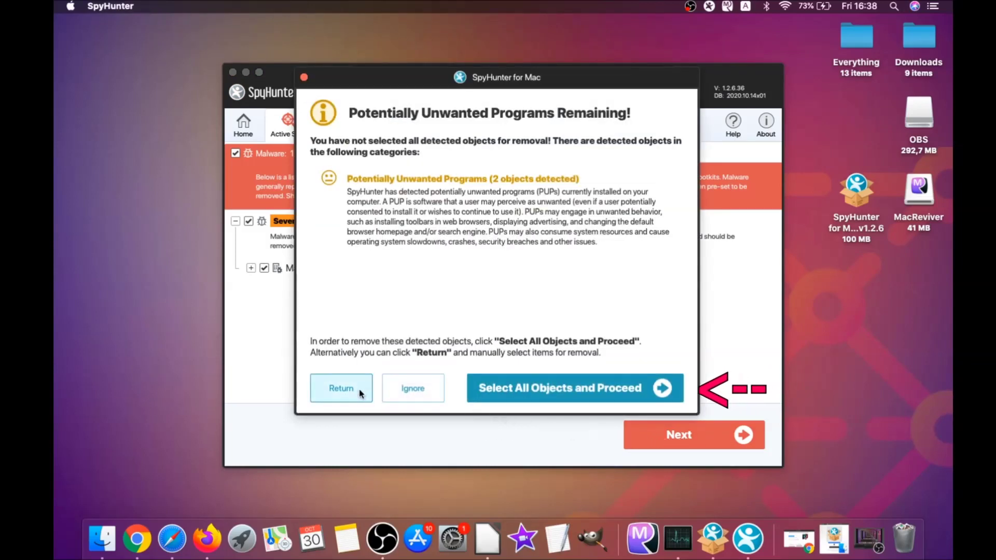
click(399, 392)
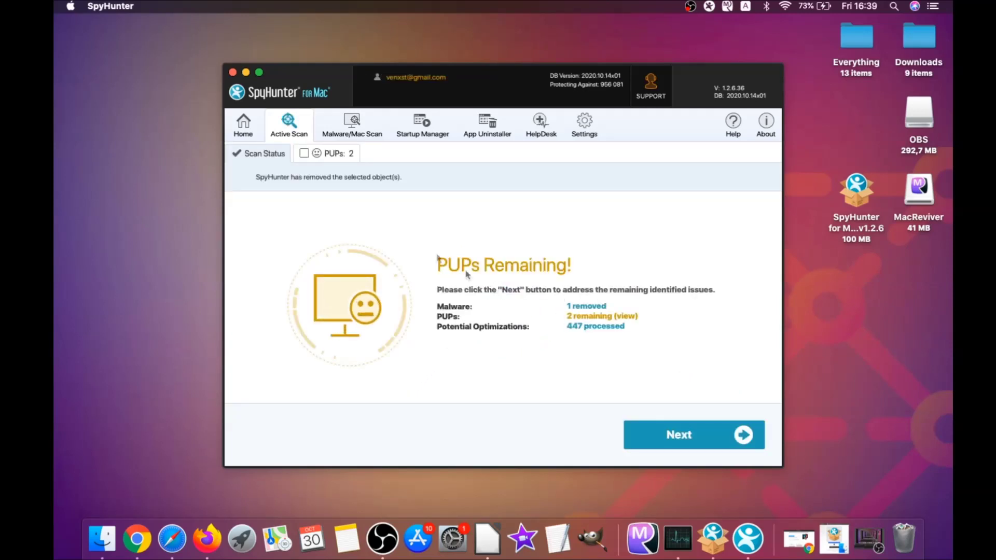
- Select the two remaining MacReviver PUPs, remove them and finish the cleanup
click(336, 153)
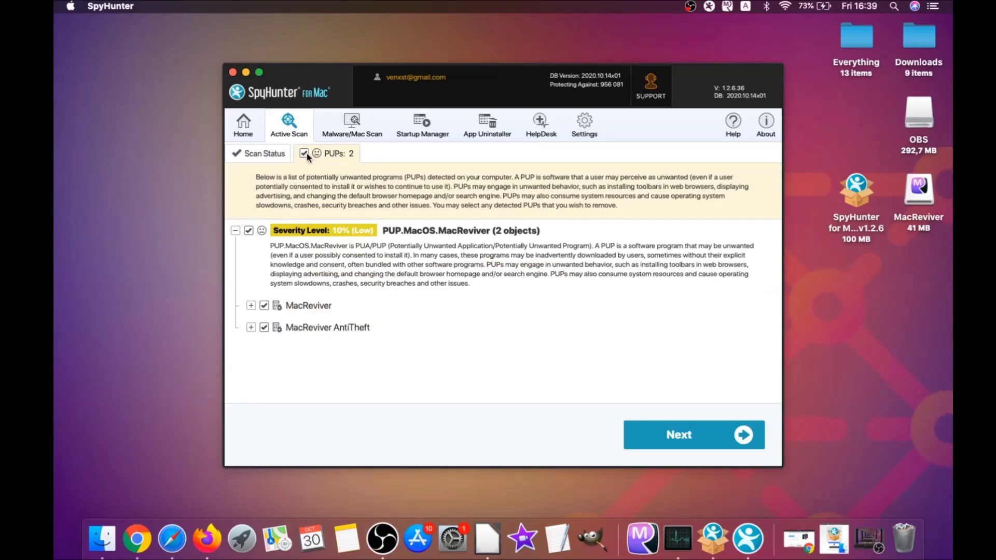
click(690, 423)
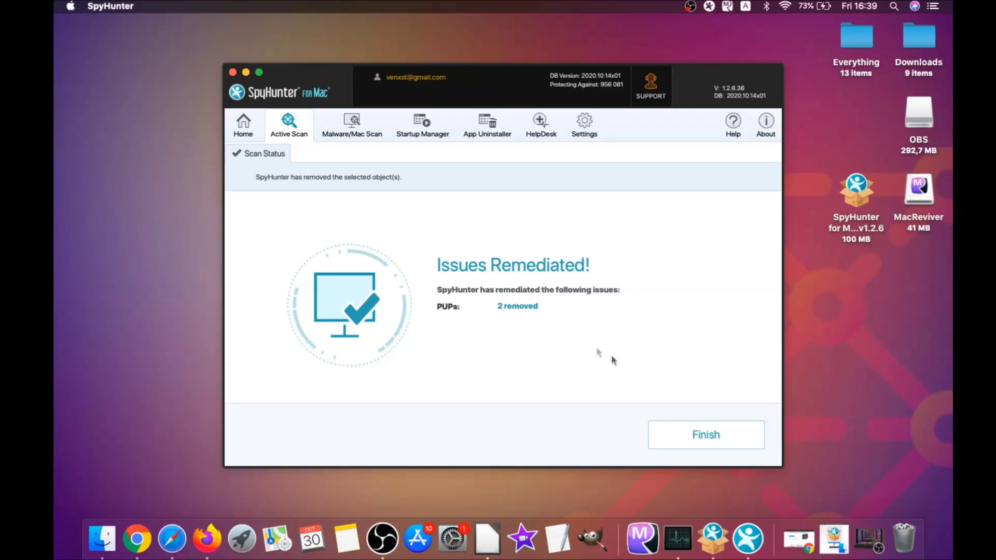
click(712, 436)
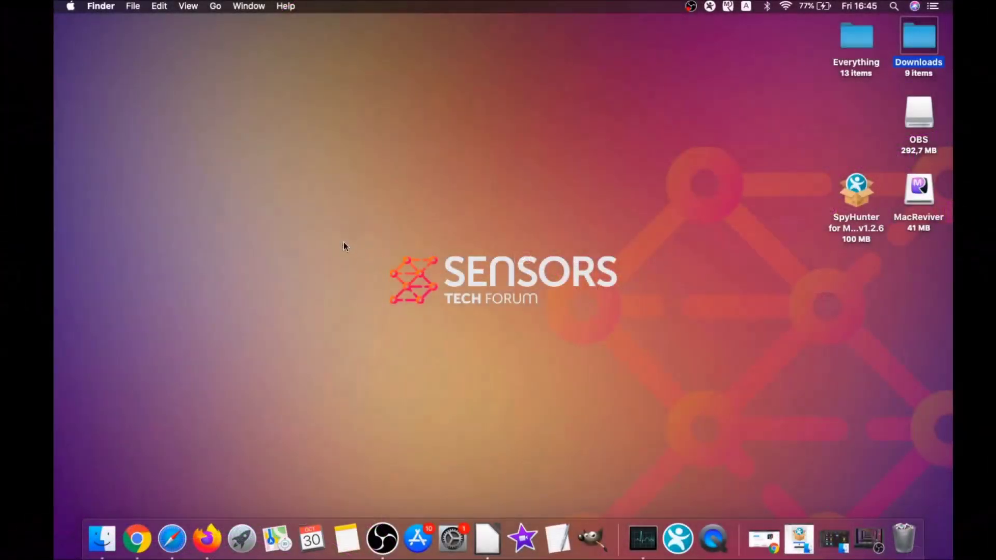
- Drag MacReviver.app from the Applications folder to the Bin, then go to the Utilities folder
click(216, 6)
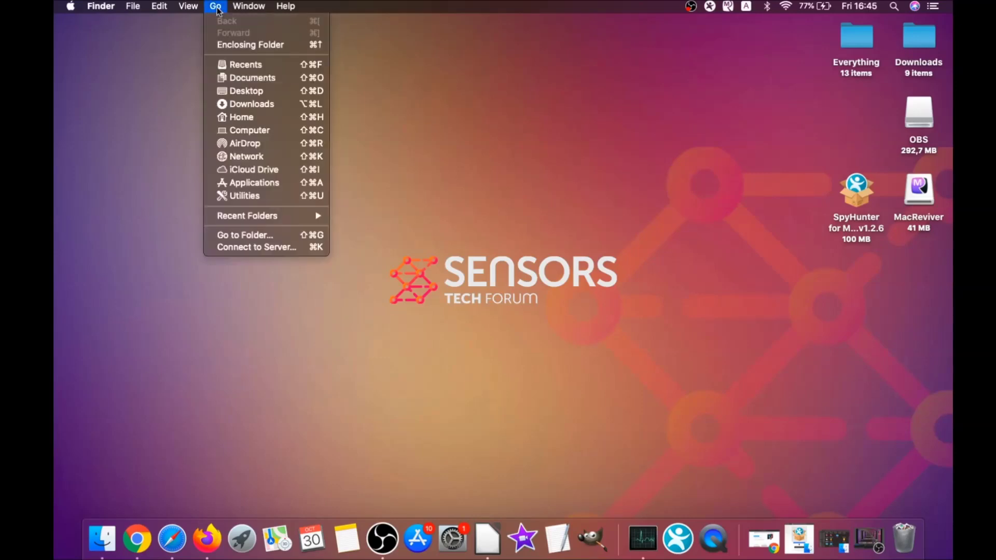
click(250, 182)
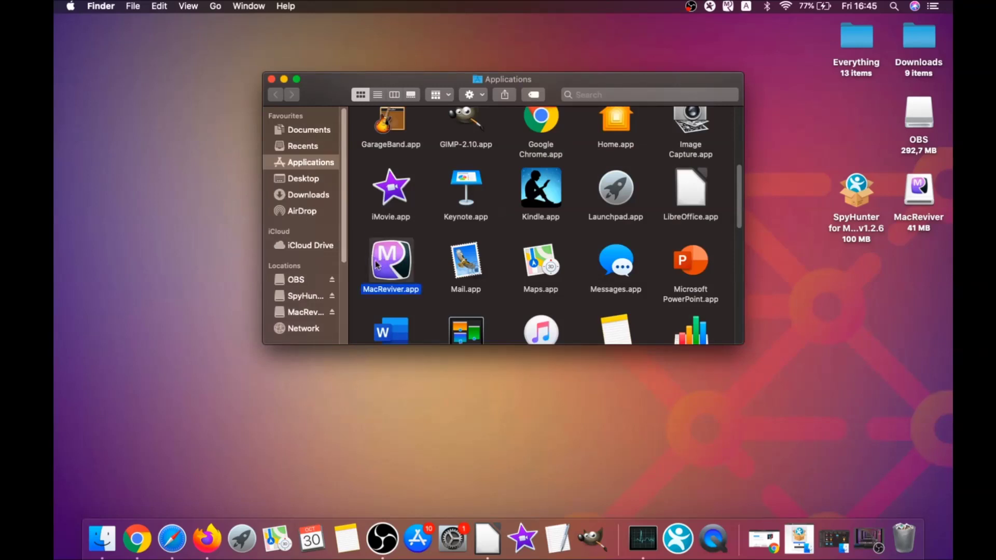
drag(376, 264, 903, 531)
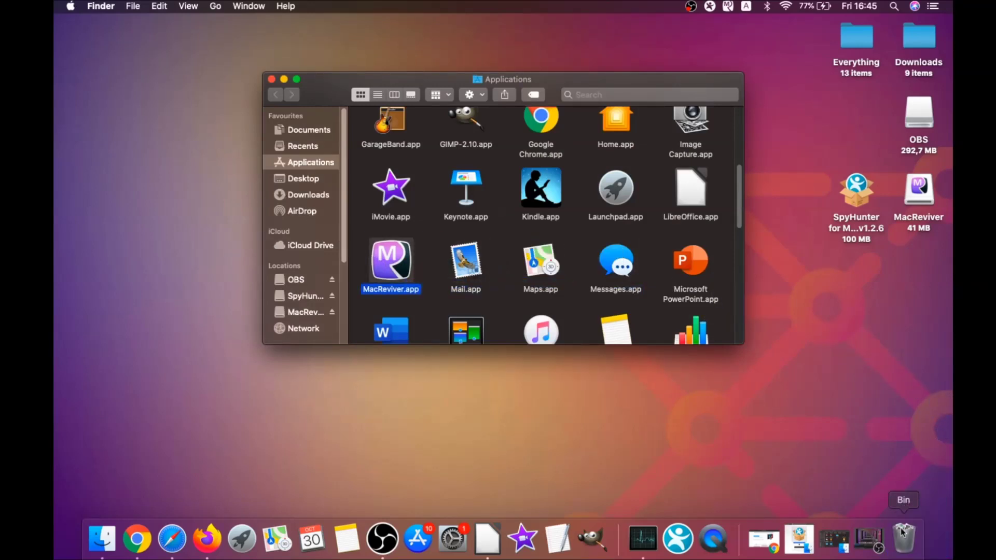
click(271, 80)
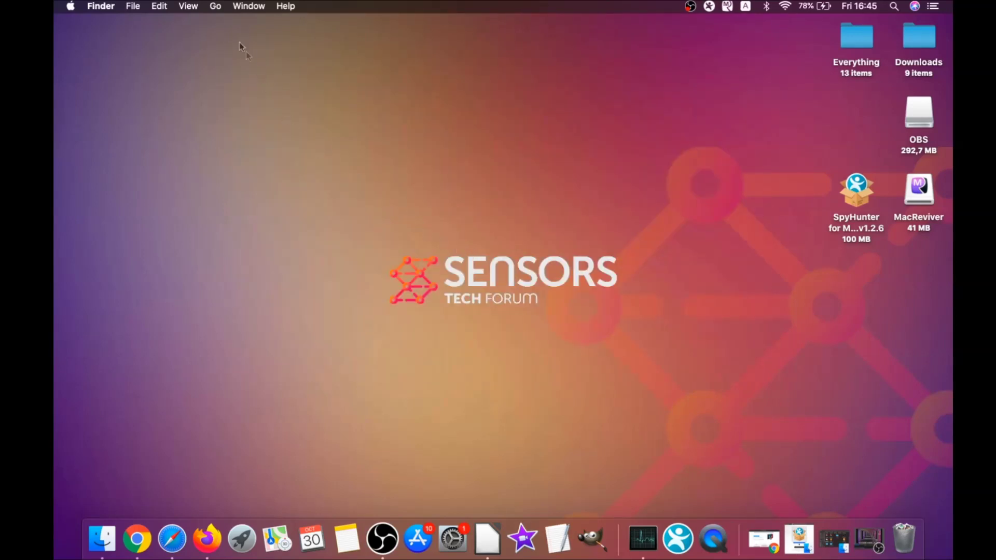
click(217, 7)
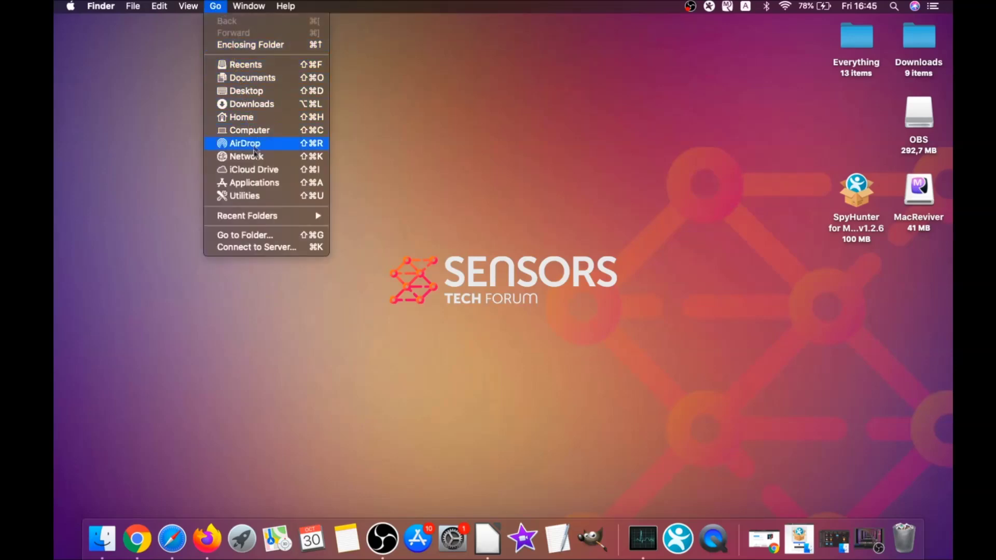
click(260, 197)
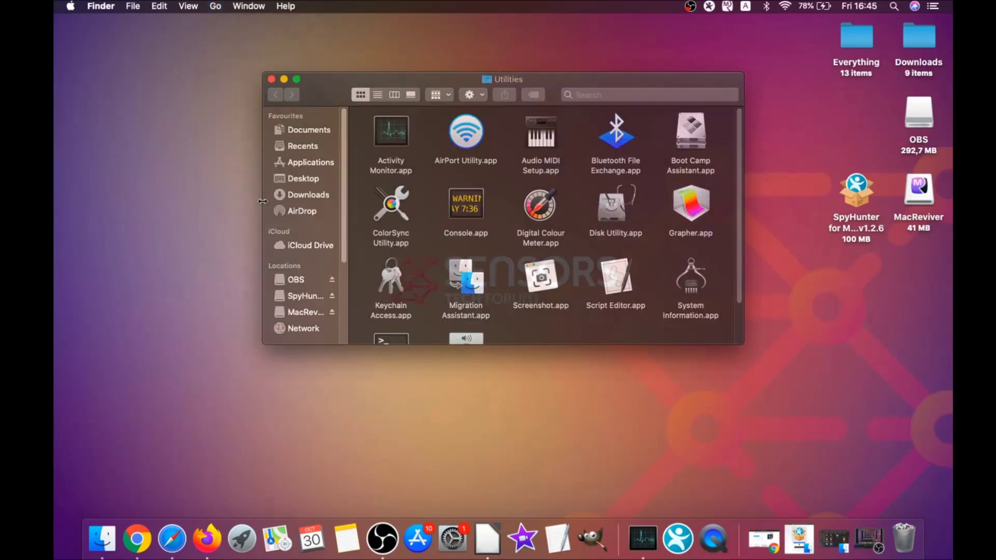
- Launch Activity Monitor and force quit the lsd process
double_click(391, 136)
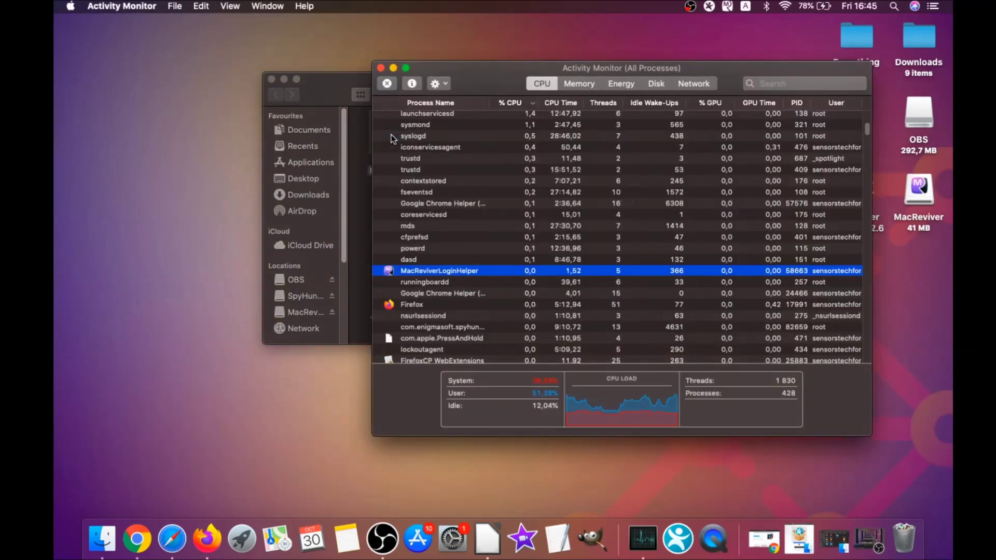
click(423, 274)
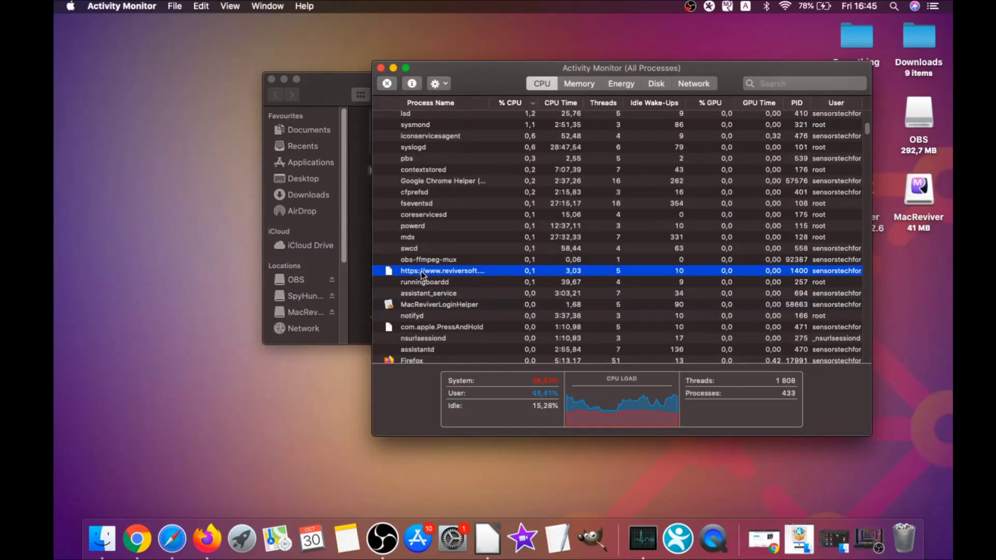
scroll(425, 272, down, 10)
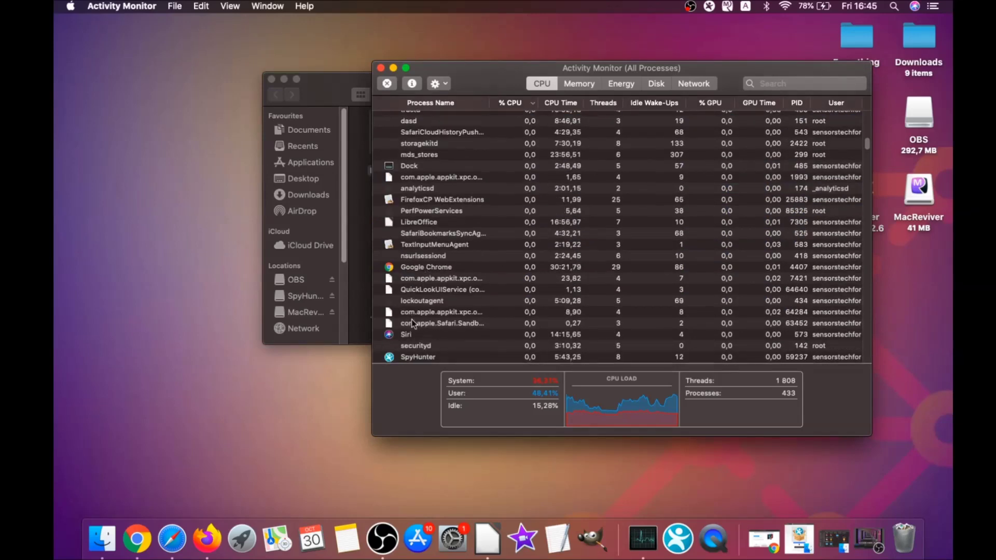
scroll(415, 312, up, 5)
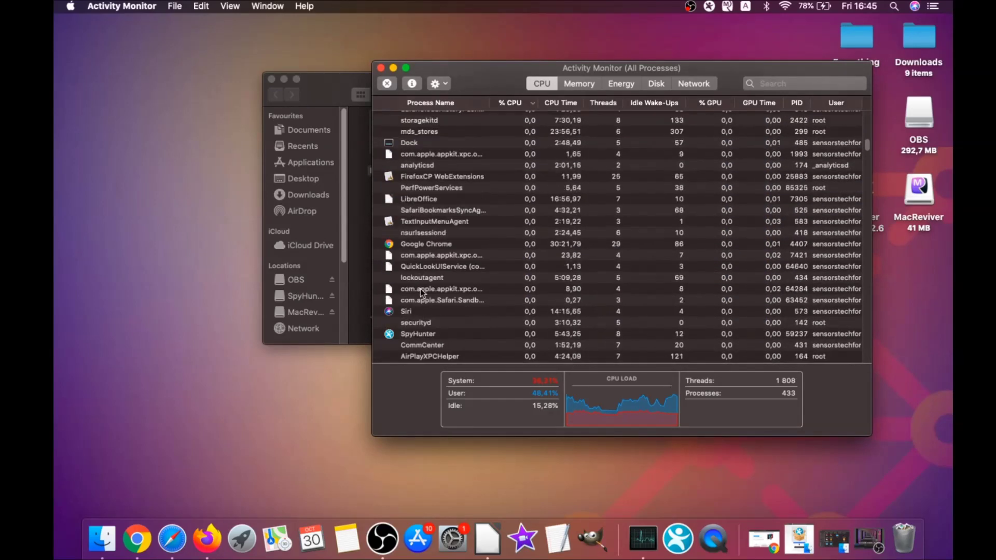
scroll(420, 288, up, 5)
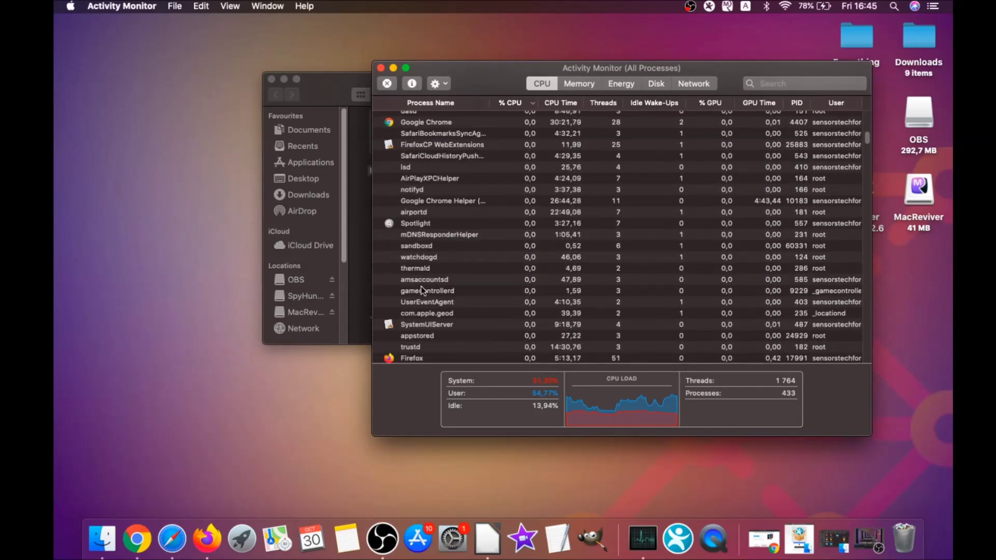
click(417, 213)
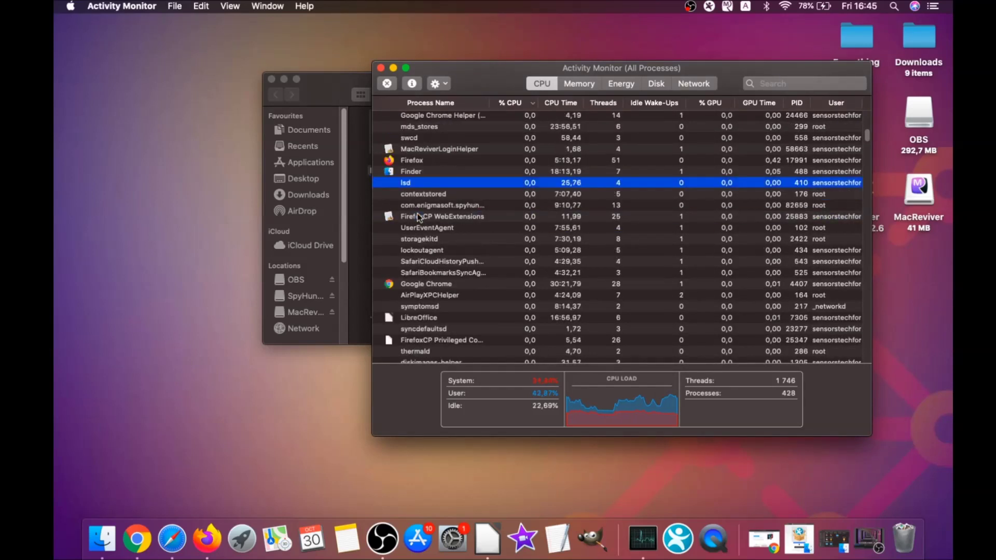
click(387, 84)
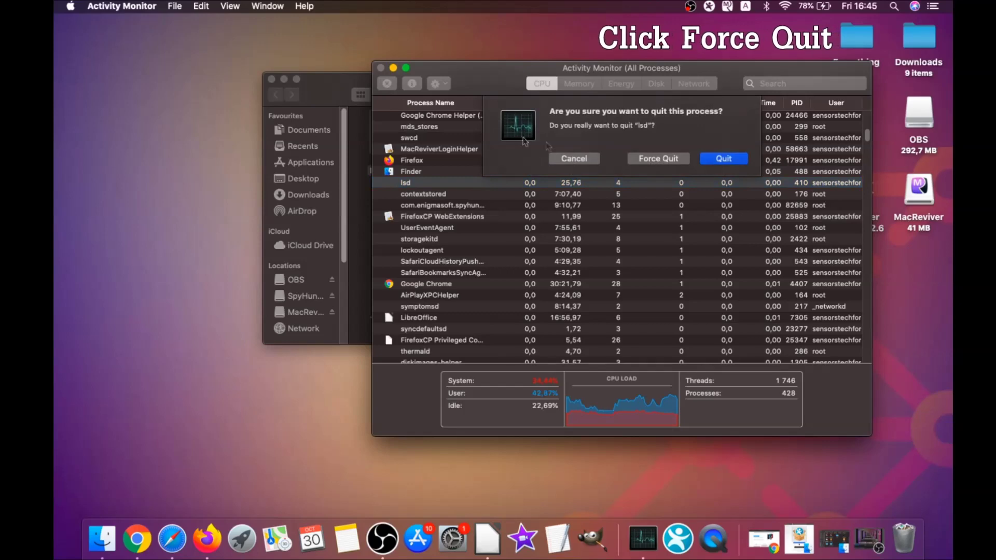
click(670, 159)
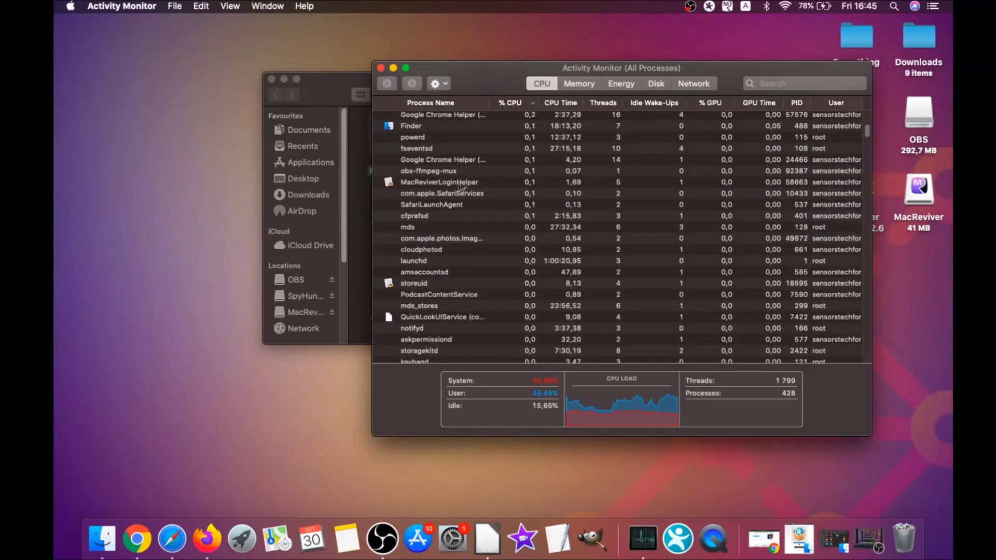
- Force quit MacReviverLoginHelper, then close Activity Monitor and the Utilities window
click(458, 184)
click(388, 84)
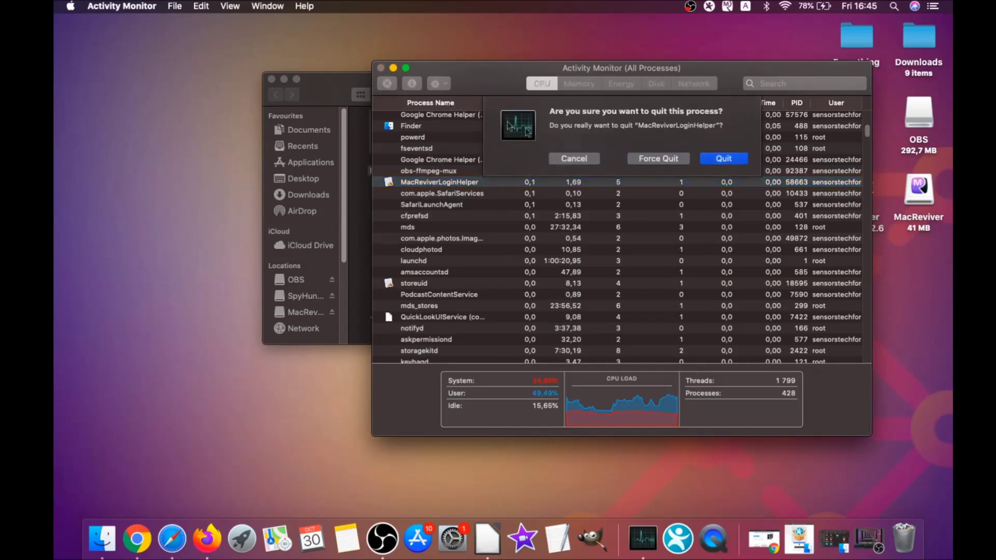
click(647, 160)
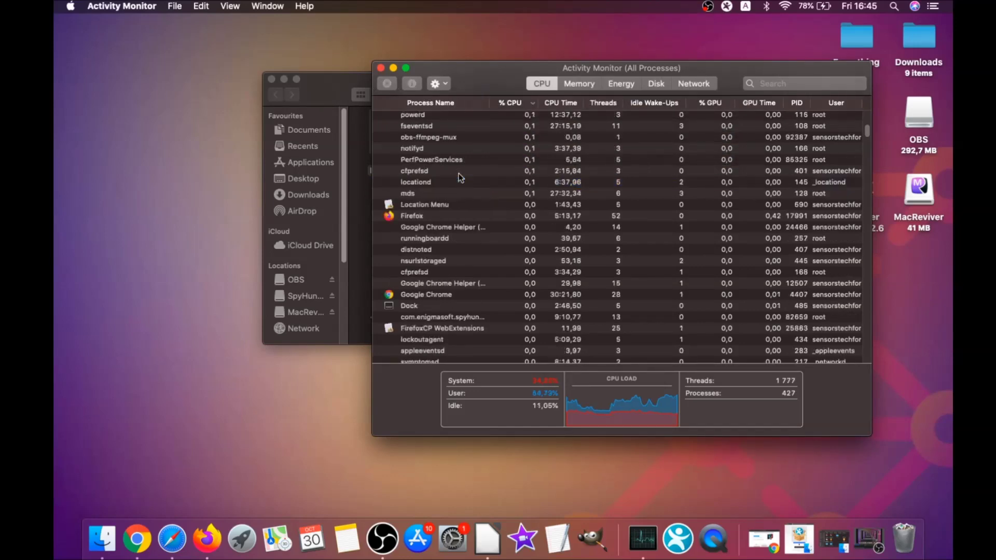
scroll(459, 178, up, 5)
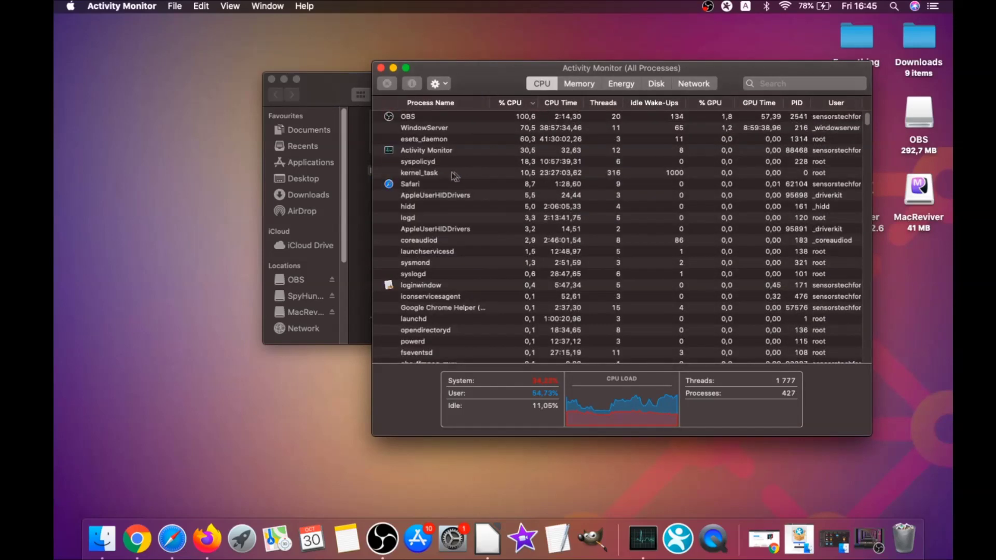
click(381, 68)
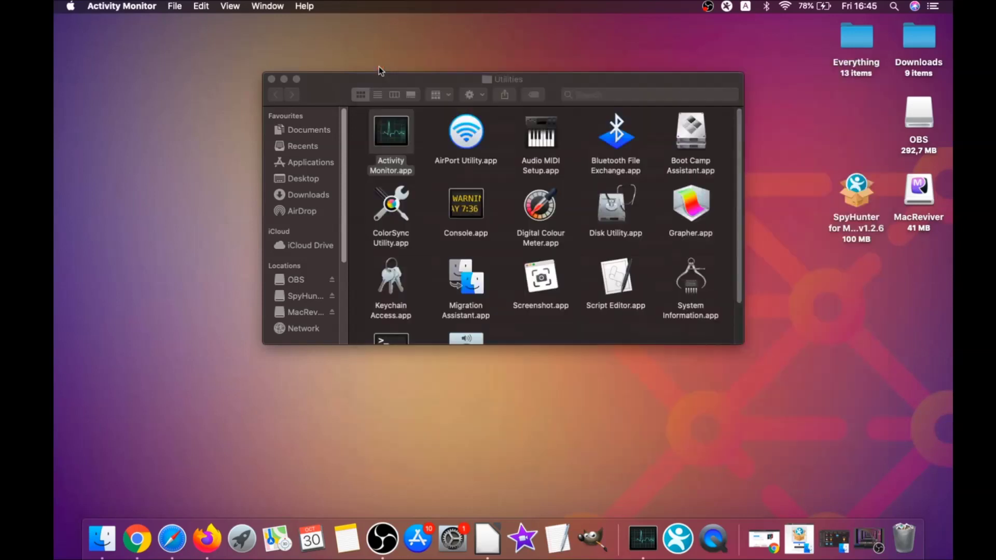
click(271, 79)
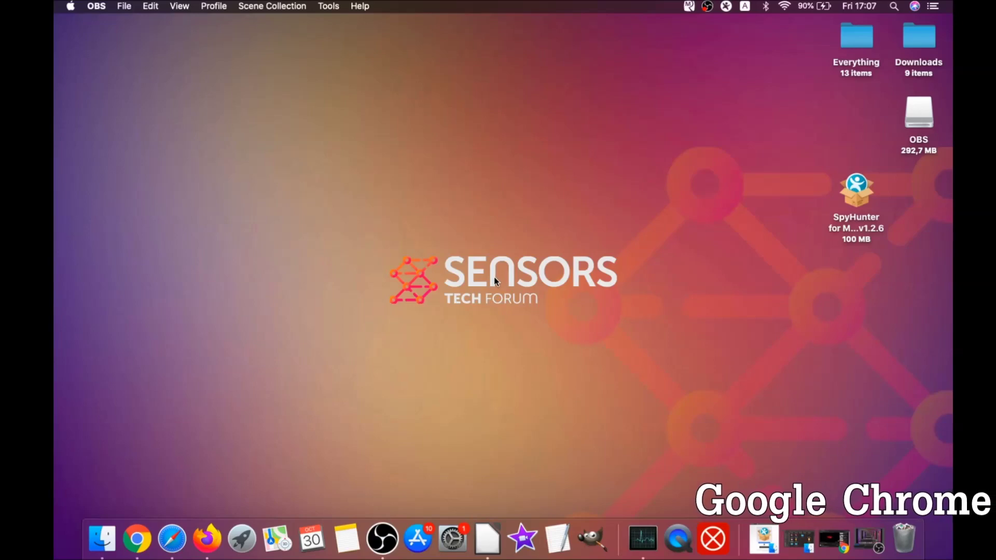
- Bring Chrome forward and enter about://settings/clearBrowserData in the address bar
click(137, 538)
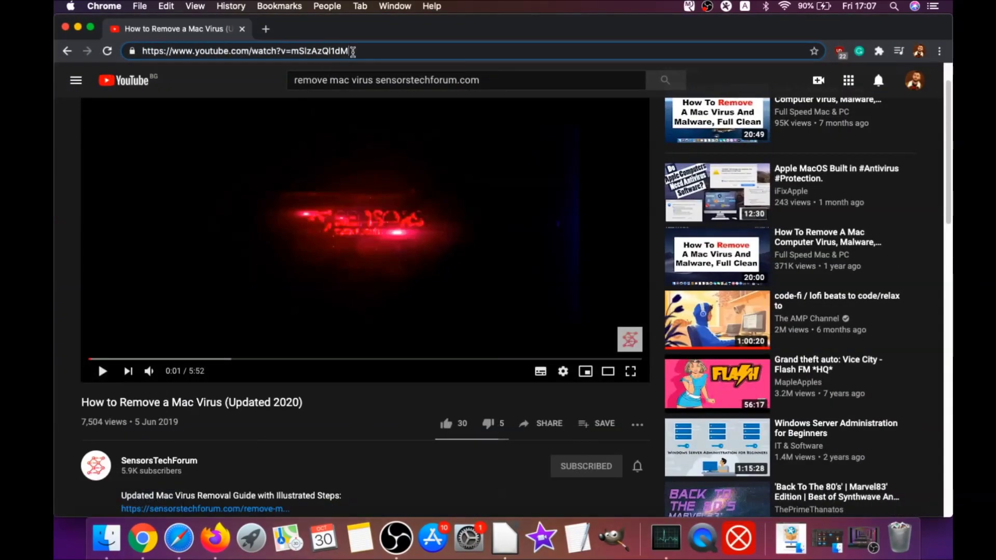
click(351, 52)
text(about:/)
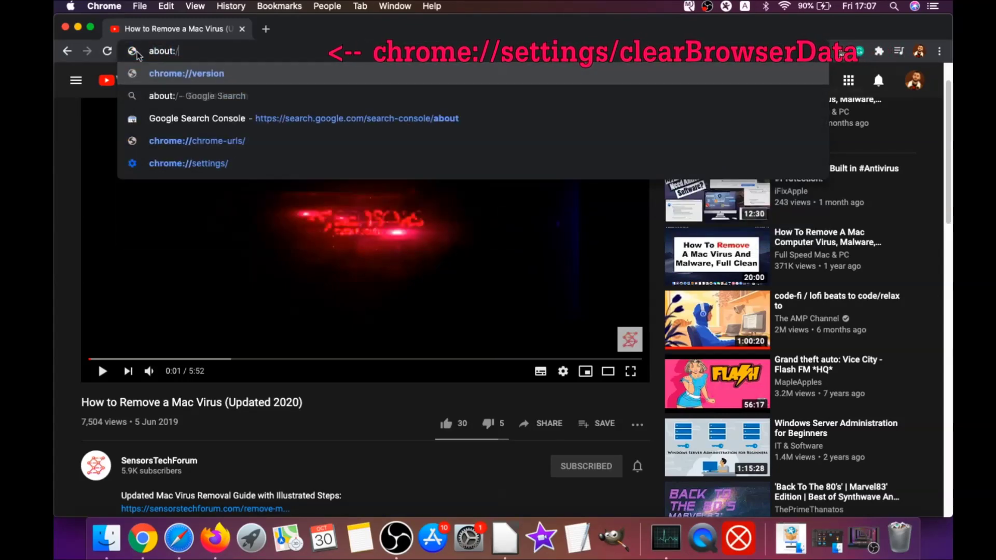
text(/settings)
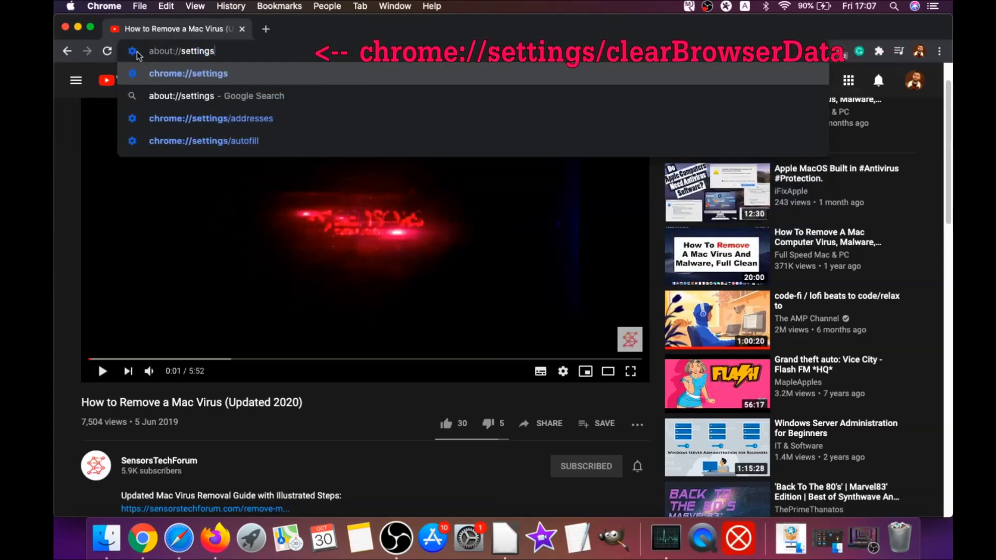
text(/clear)
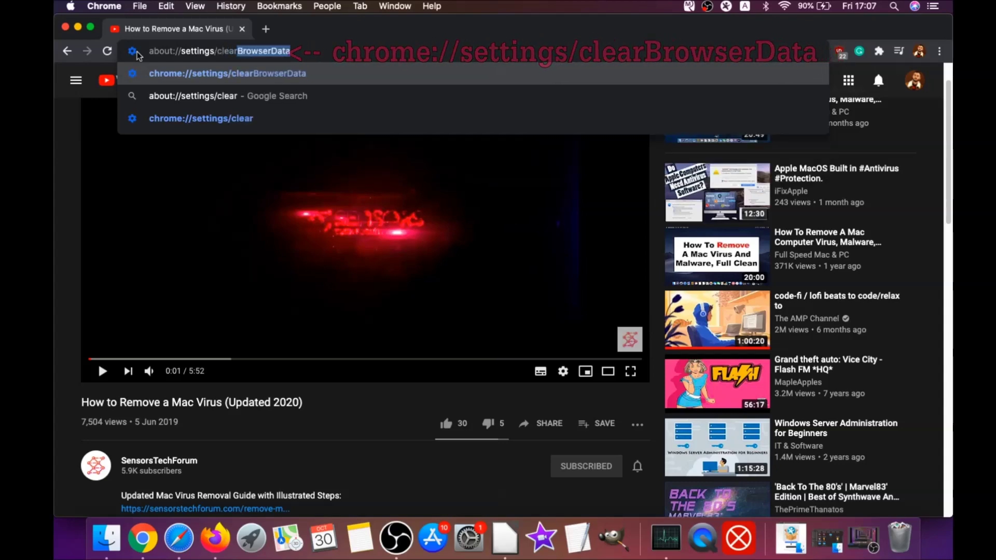
text(BrowserData)
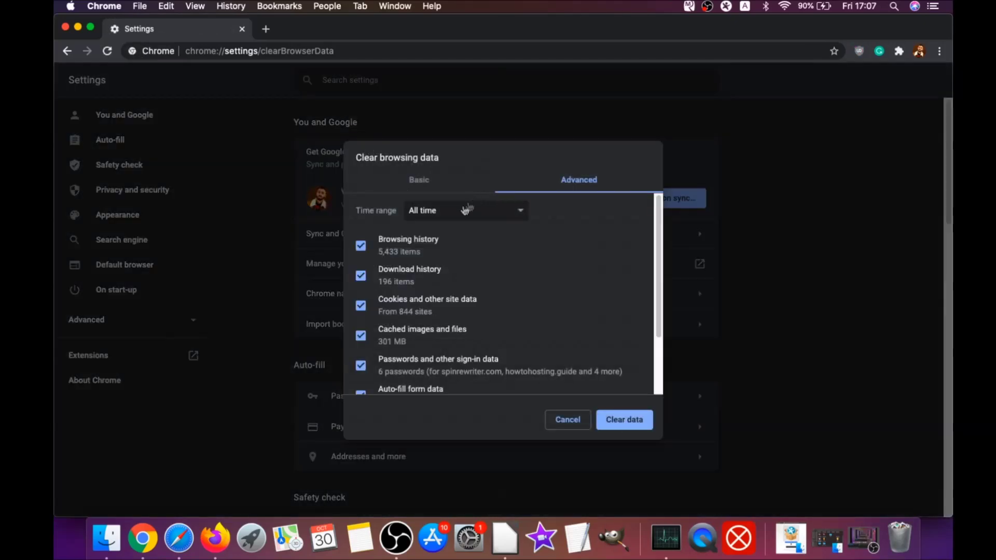
- Clear Chrome's browsing data for All time, leaving Passwords and other sign-in data unticked
click(466, 210)
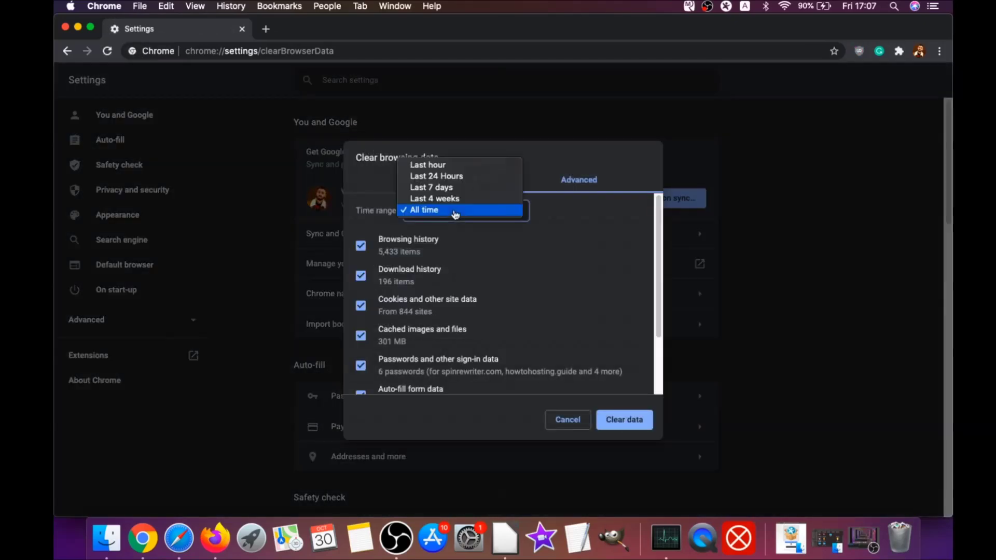
click(424, 210)
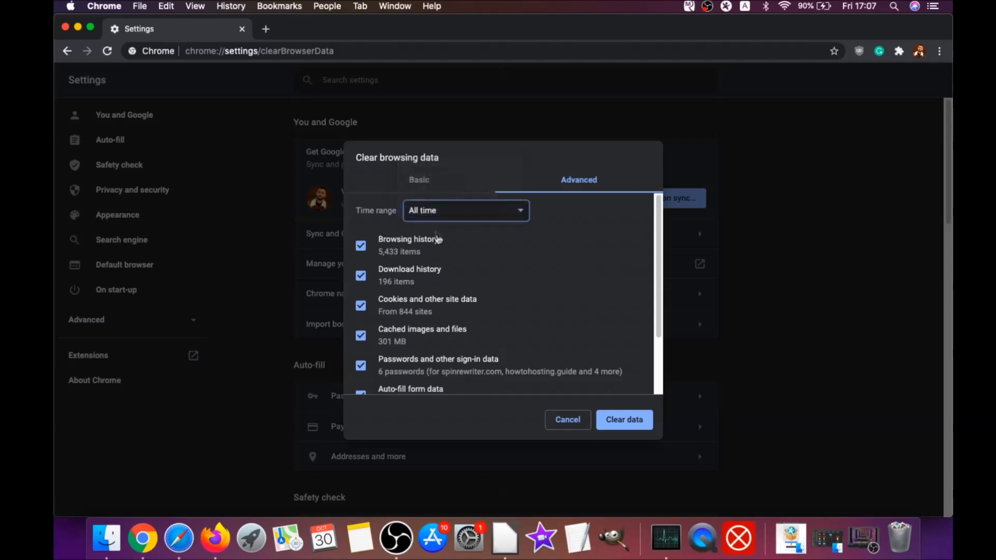
scroll(437, 241, down, 1)
scroll(407, 274, down, 2)
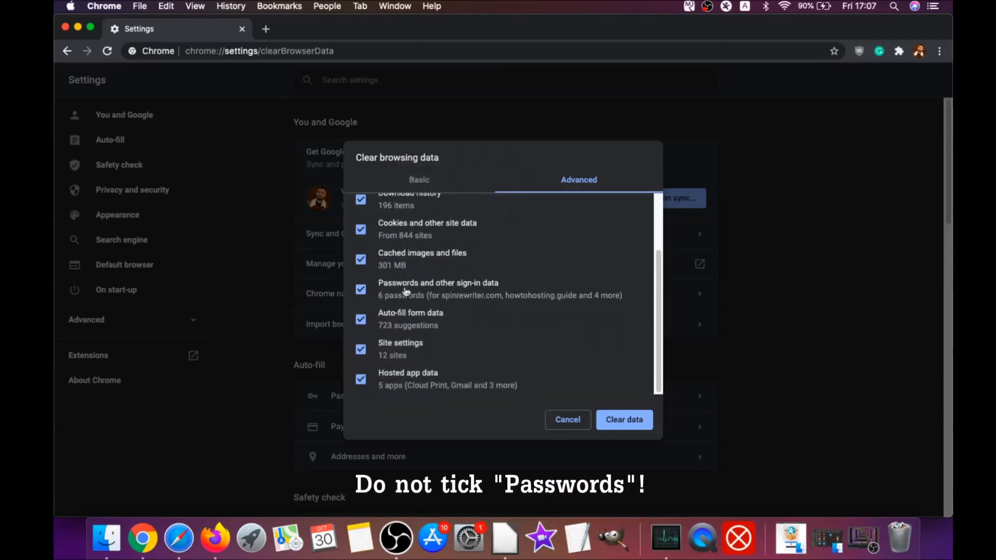
click(361, 289)
scroll(409, 275, up, 2)
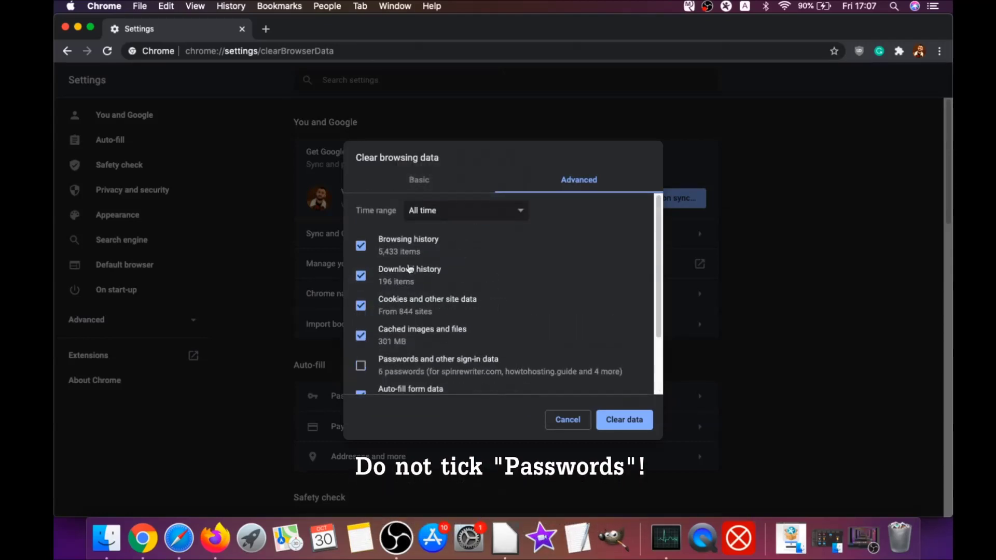
scroll(396, 306, down, 3)
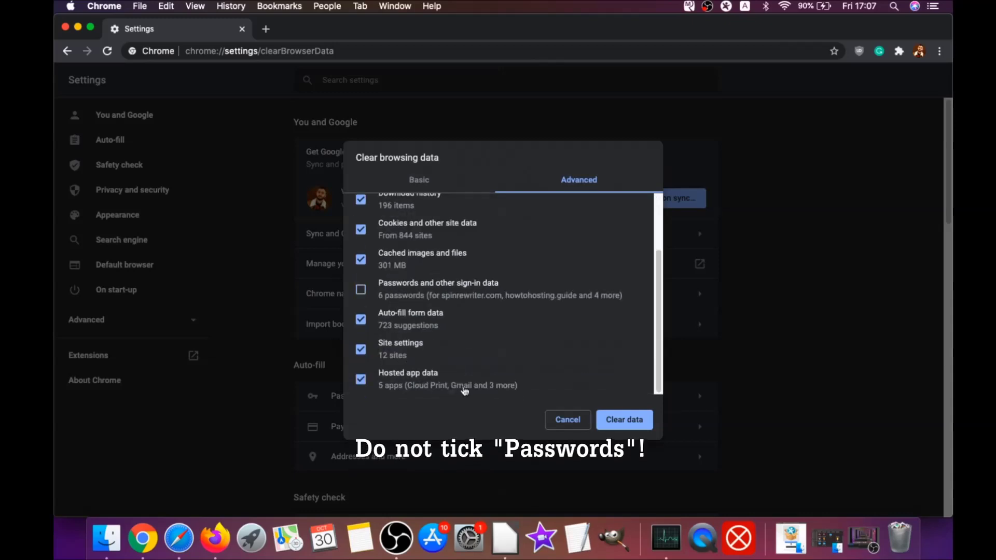
click(618, 421)
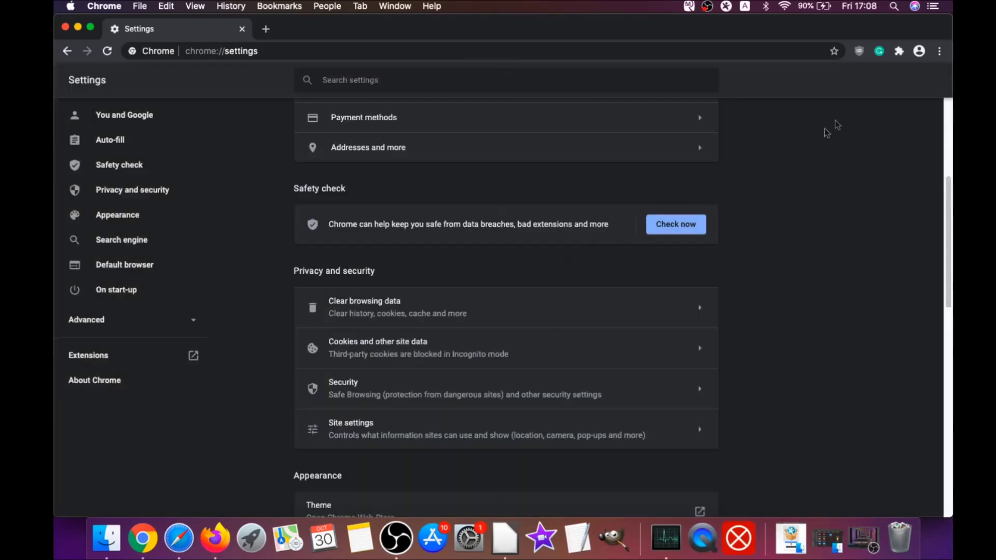
- Remove the uBlock Origin extension from Chrome's Extensions page, then minimise Chrome
click(940, 51)
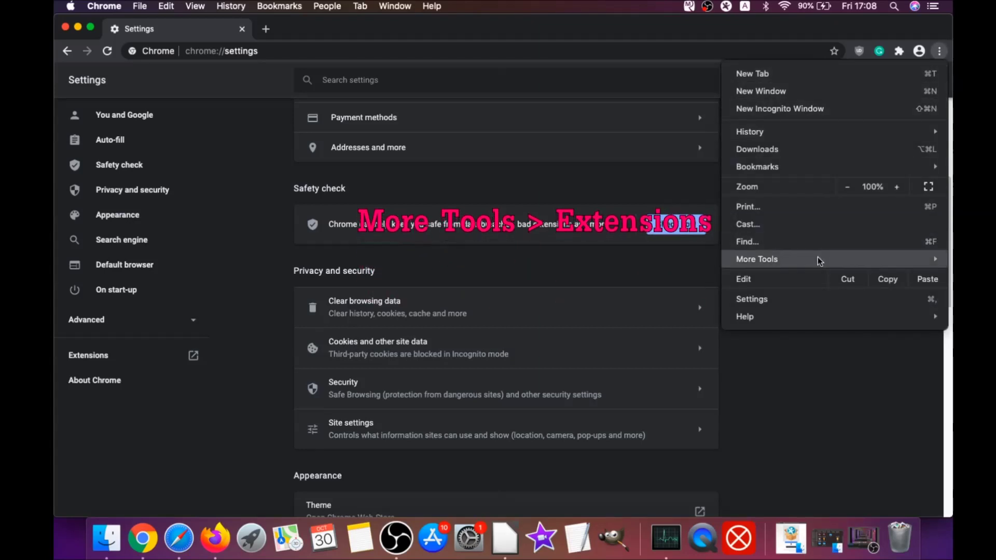
mouse_move(817, 258)
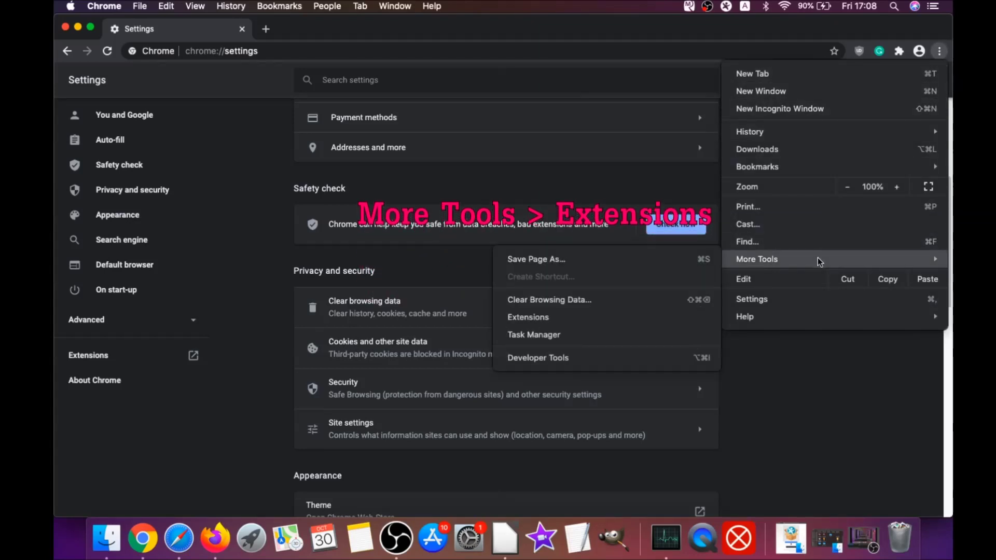
click(564, 318)
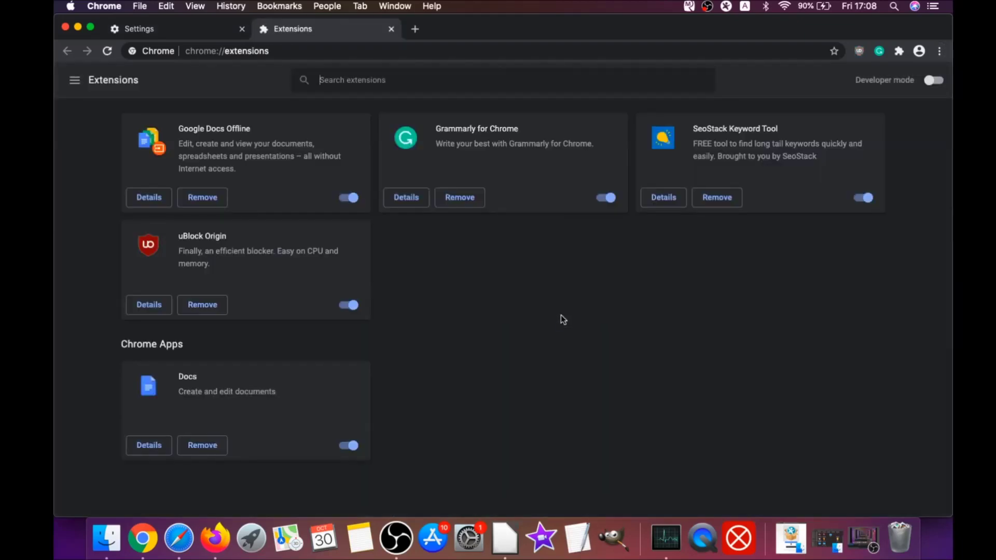
click(196, 308)
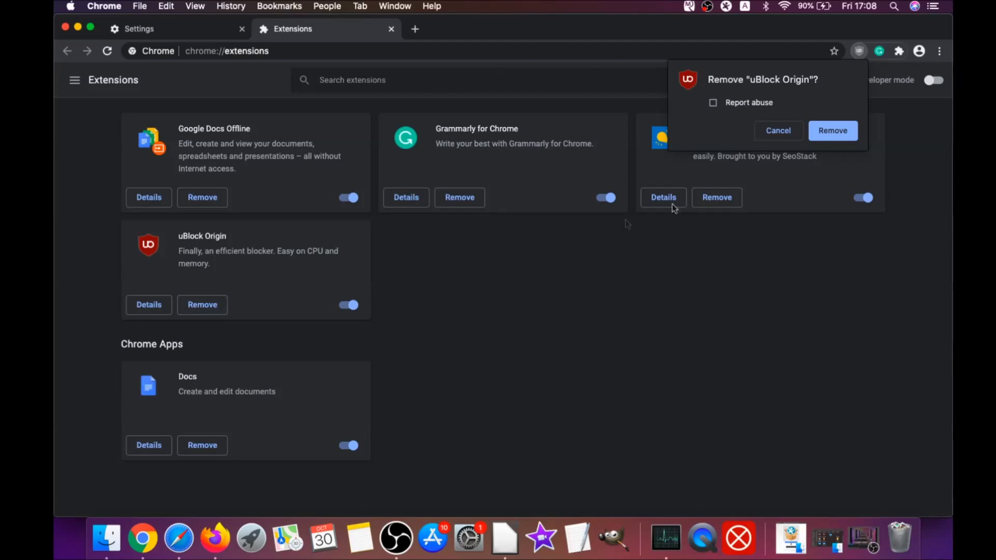
click(846, 130)
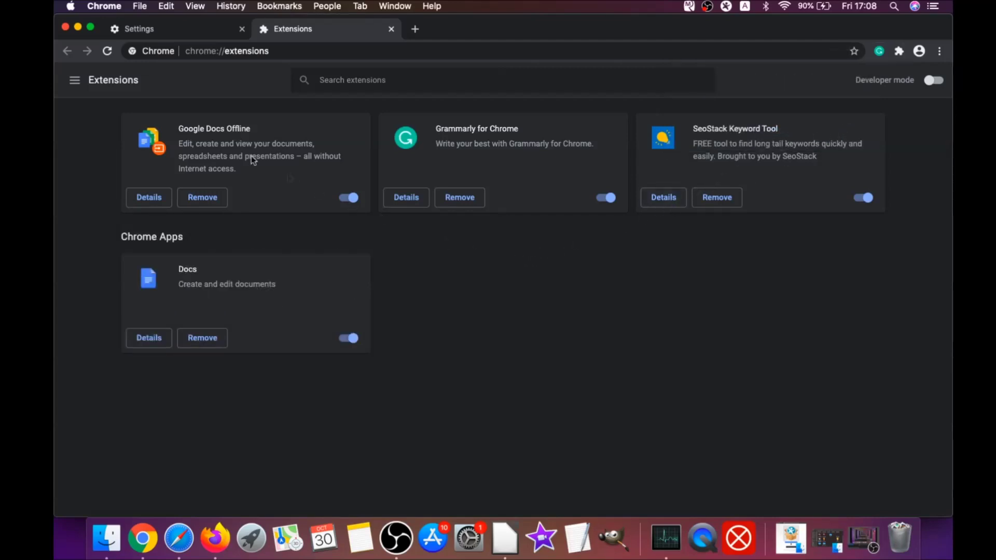
click(77, 27)
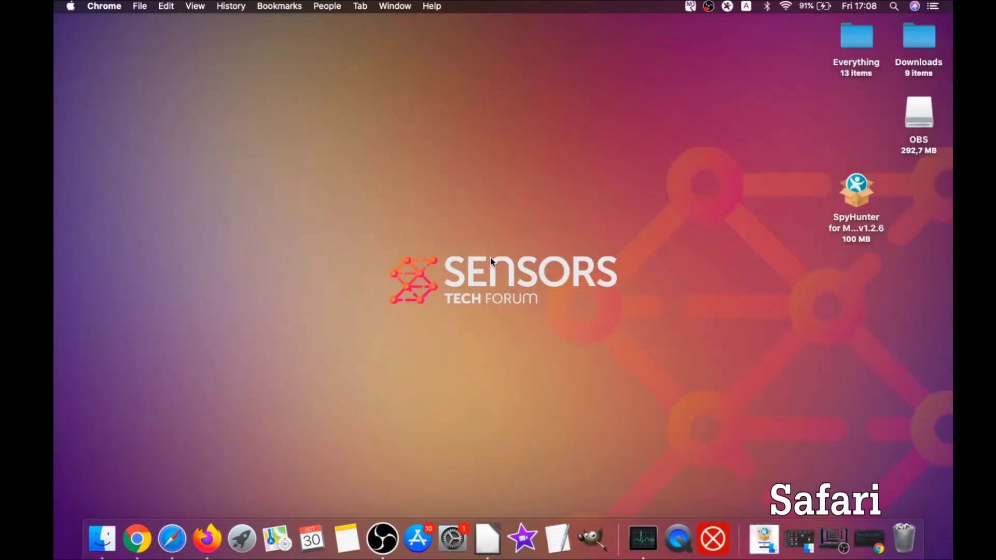
- In Safari Preferences, check the homepage address and set the search engine to Google
click(172, 539)
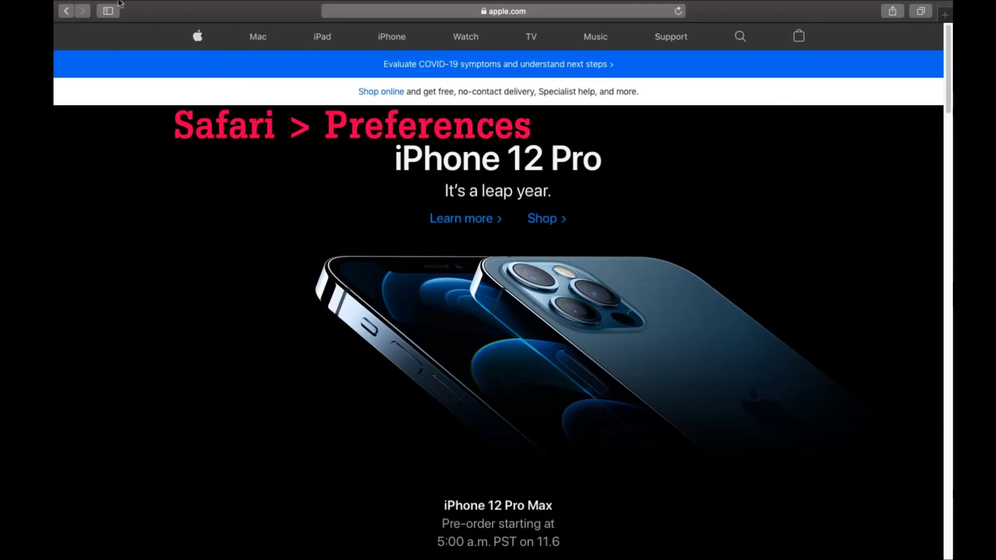
mouse_move(122, 2)
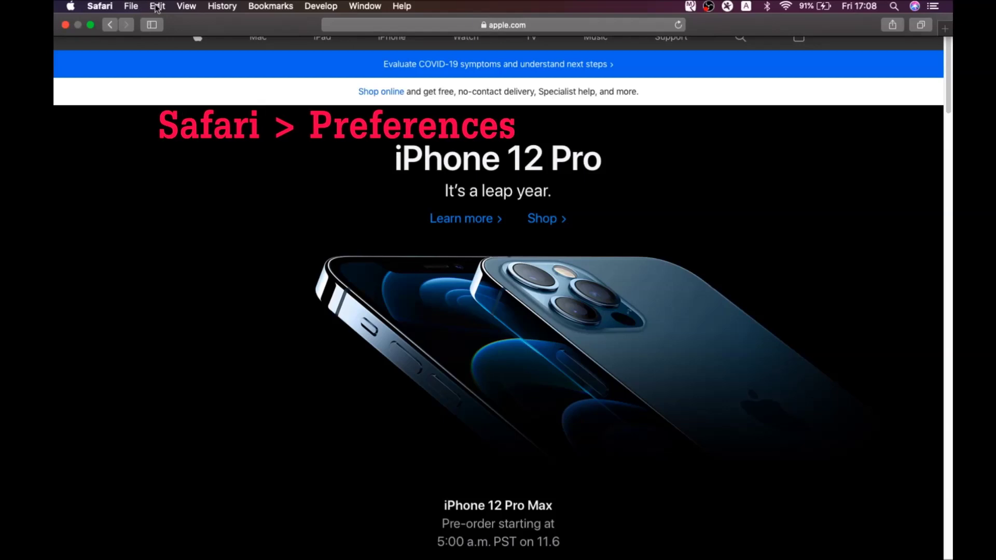
click(99, 6)
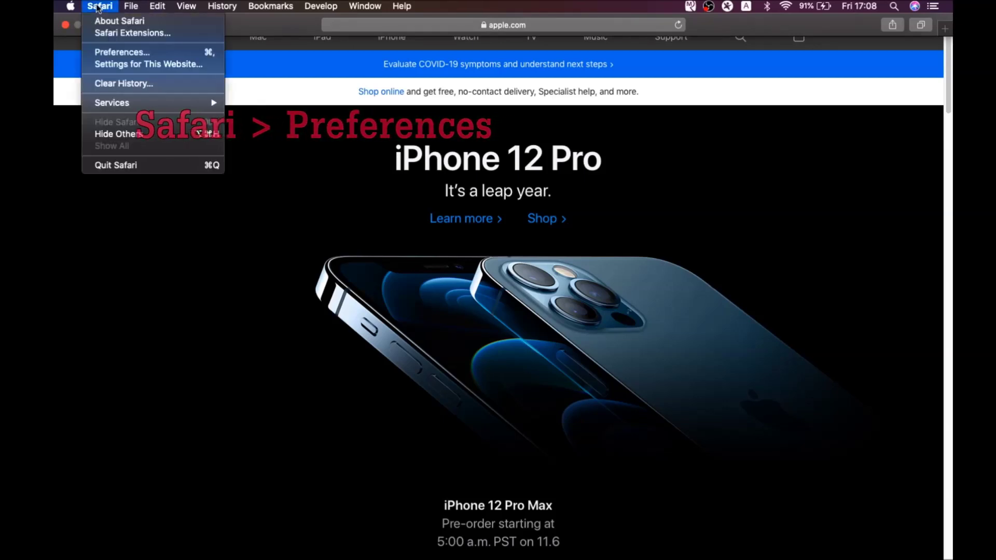
click(126, 53)
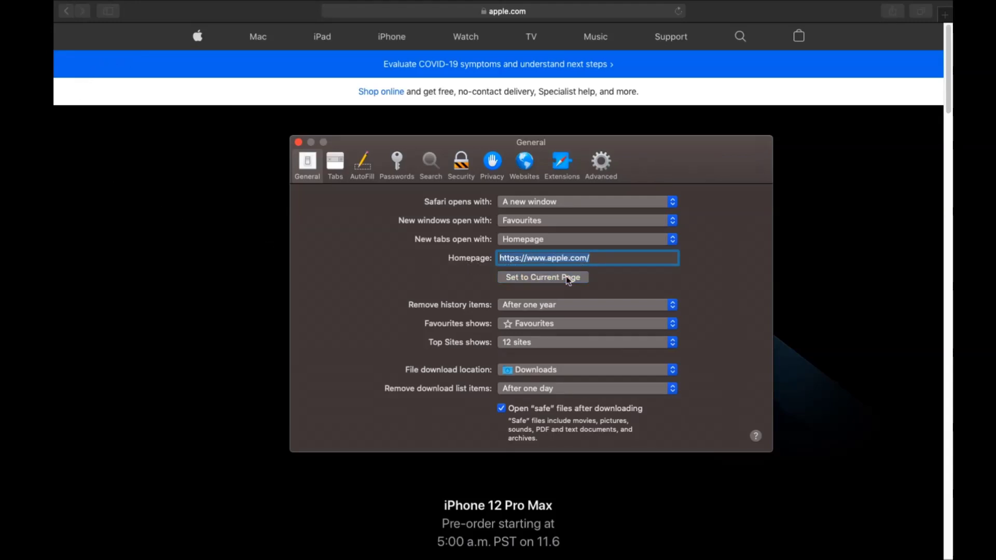
click(597, 257)
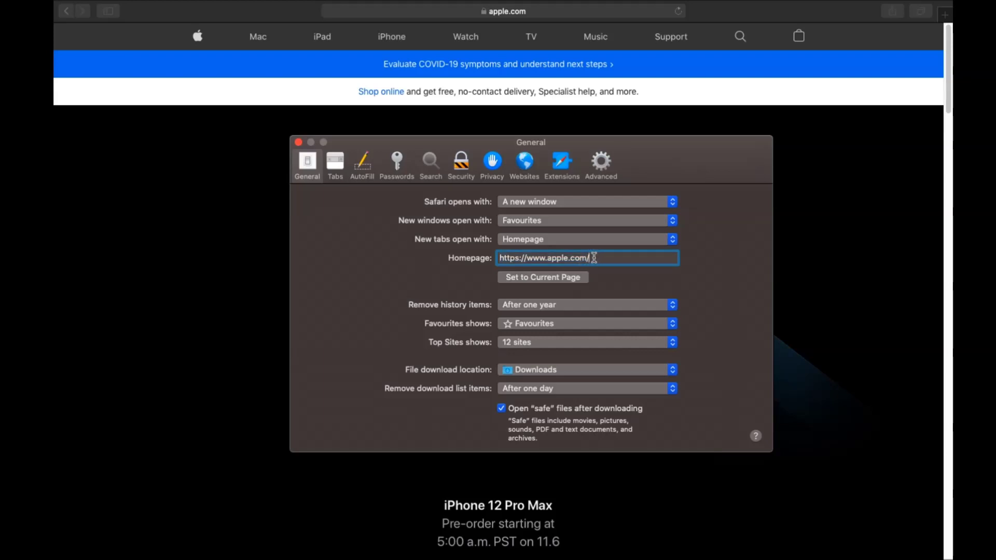
click(432, 163)
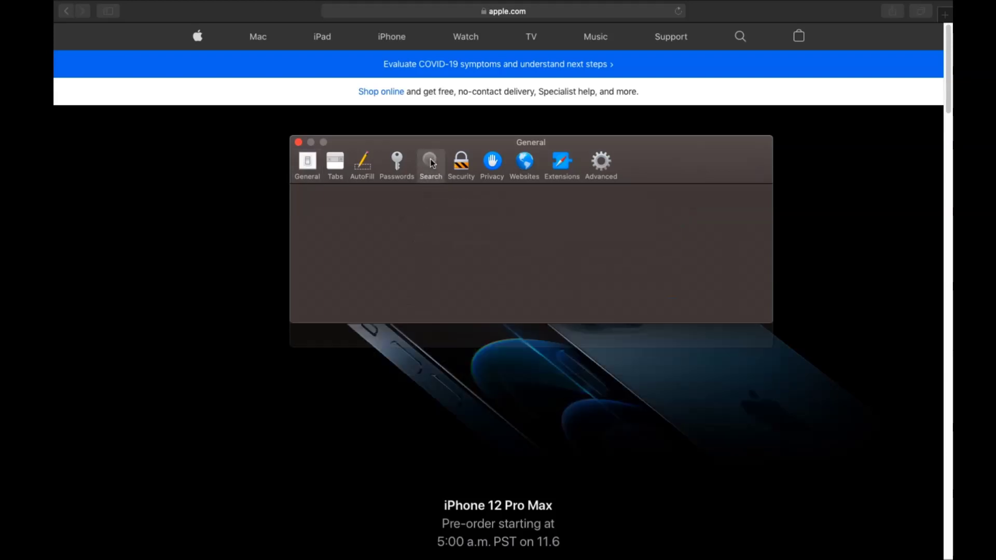
click(479, 202)
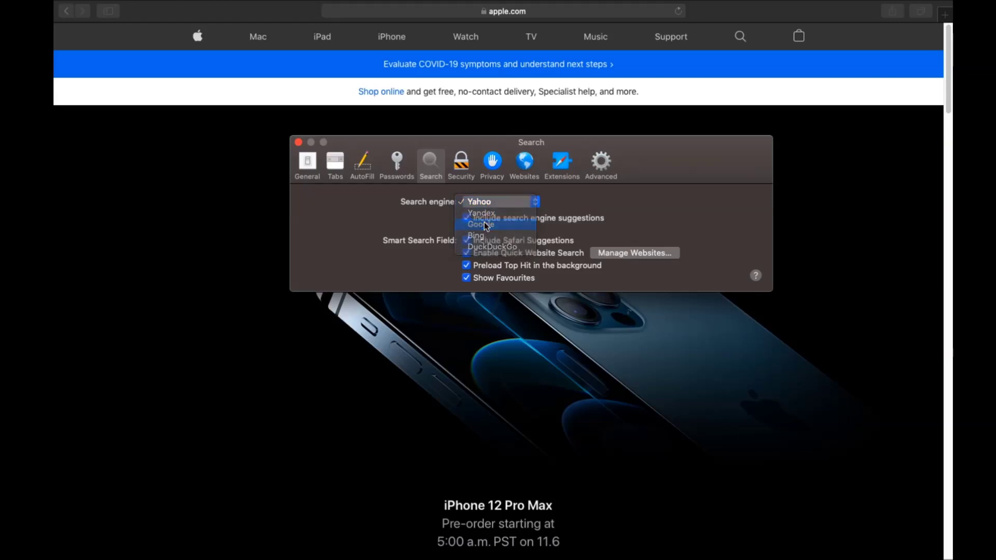
click(486, 225)
- Uninstall the Porn Block Plus extension and reveal its app in Finder
click(556, 173)
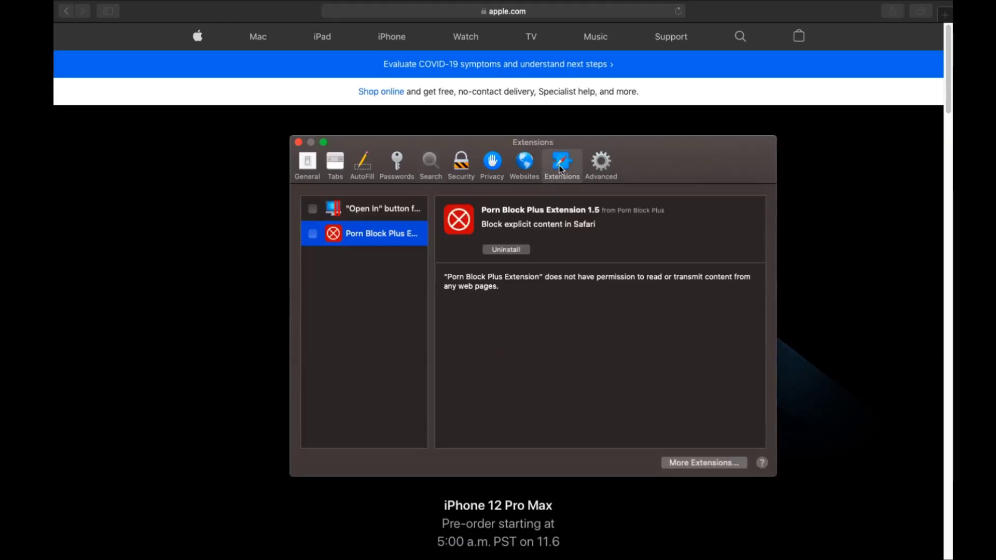
click(502, 251)
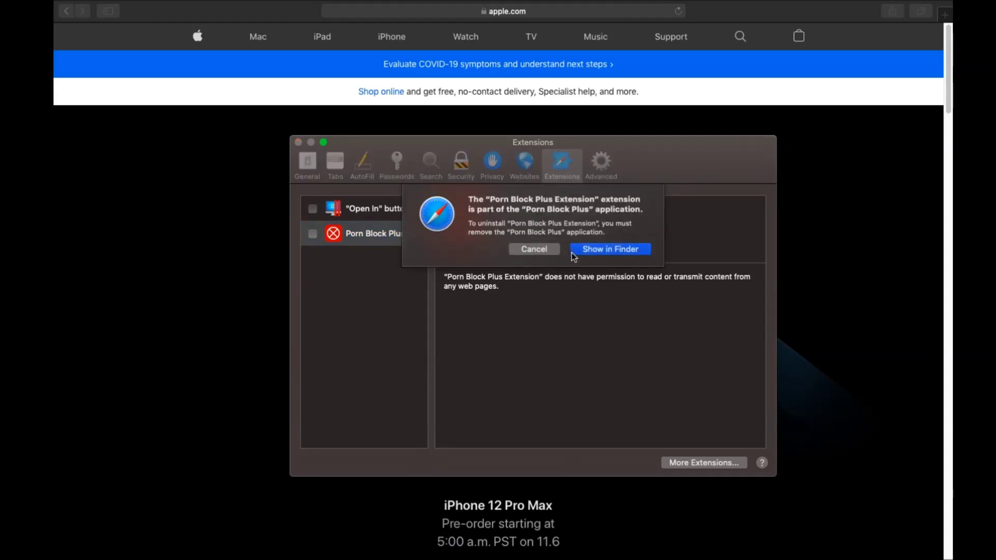
click(577, 255)
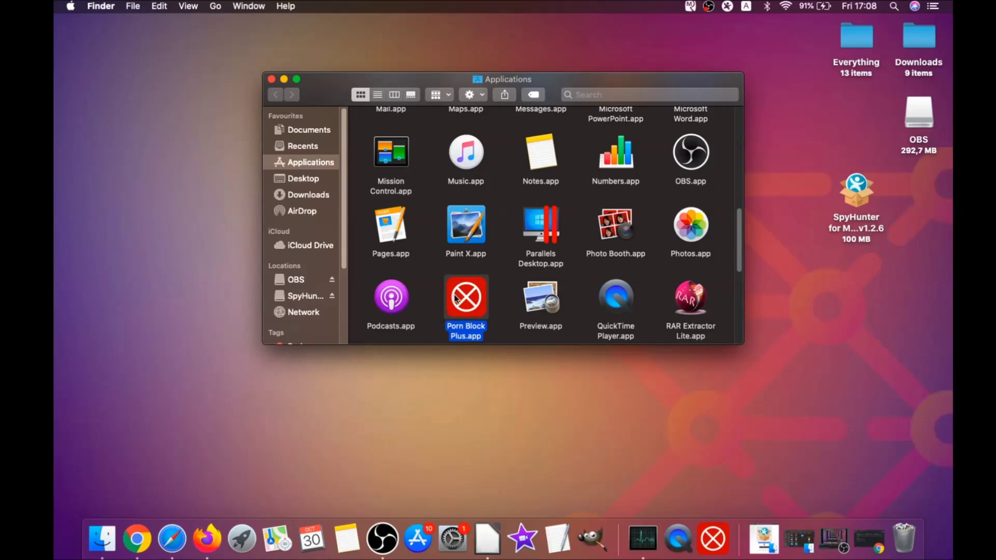
- Drag Porn Block Plus.app to the Bin, authorising with the admin password
drag(455, 298, 903, 532)
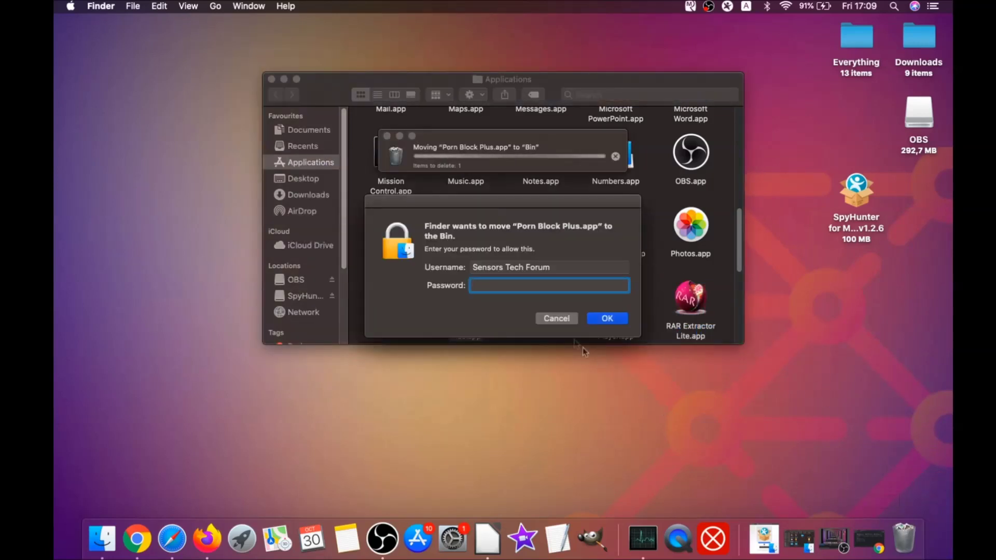
text(****)
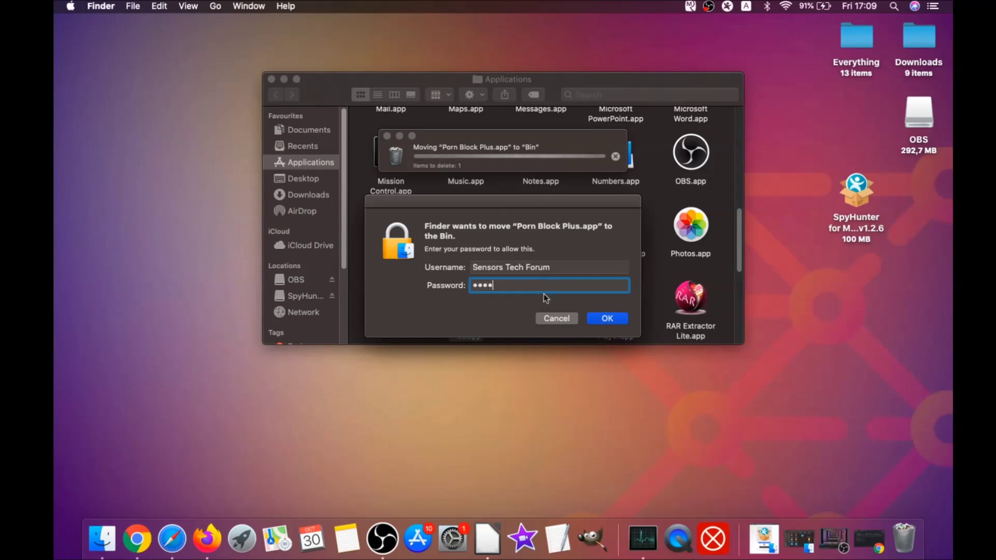
click(598, 319)
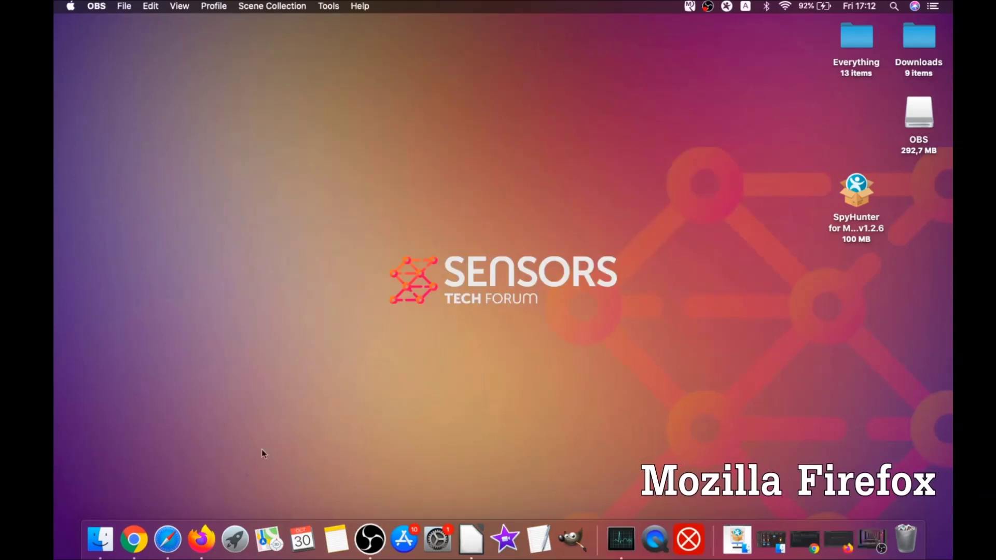
- Launch Firefox and open the Add-ons Manager from the browser menu
click(203, 541)
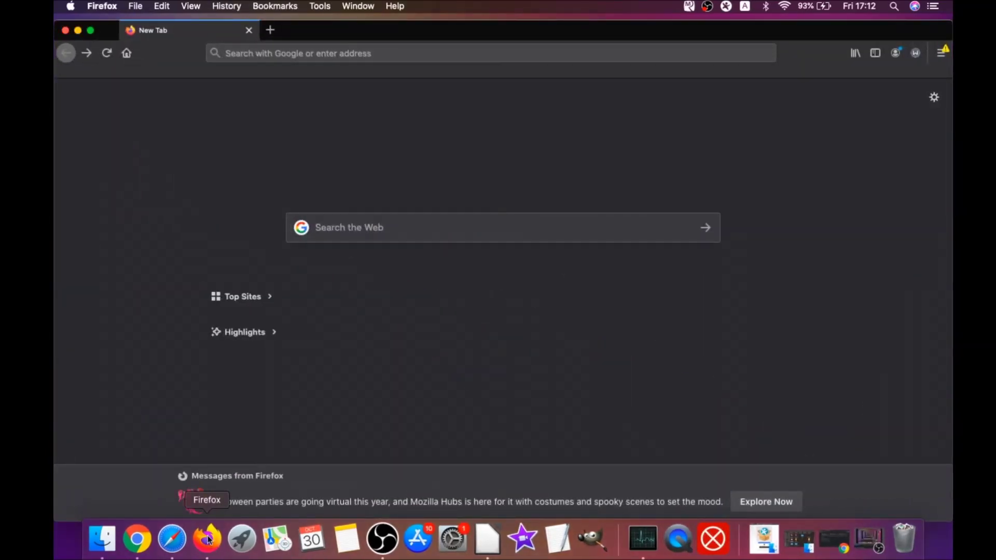
click(939, 54)
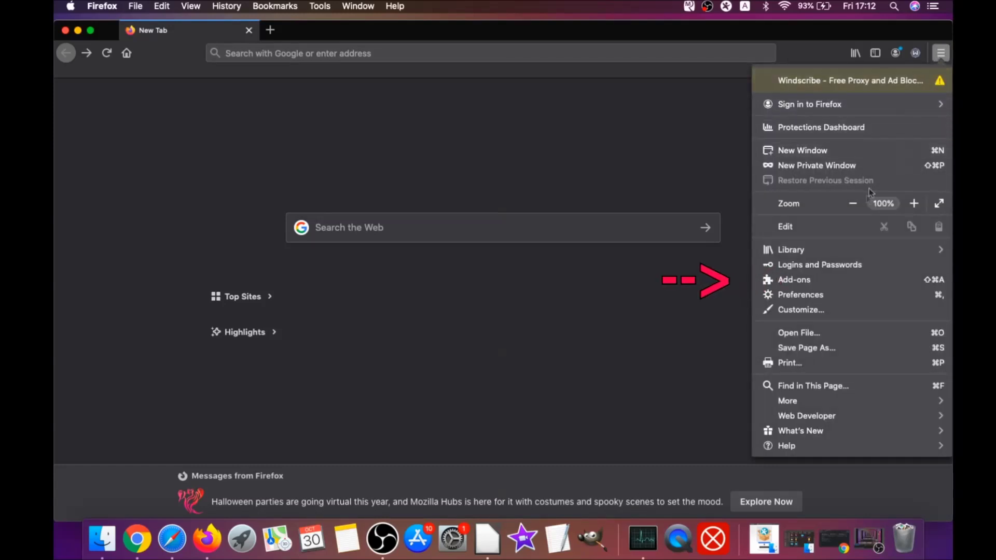
click(821, 281)
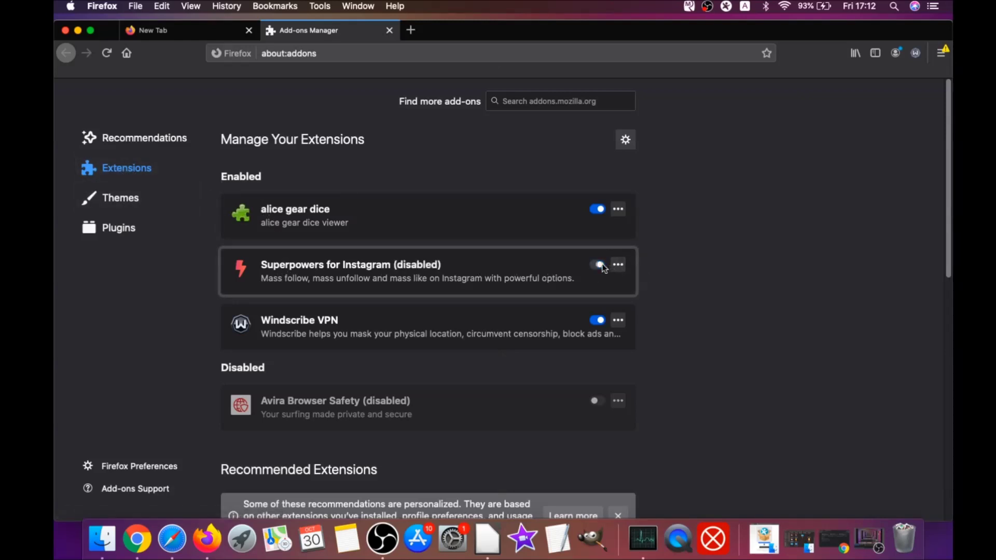
- Disable the alice gear dice extension, then remove it and confirm the removal
click(600, 208)
click(616, 210)
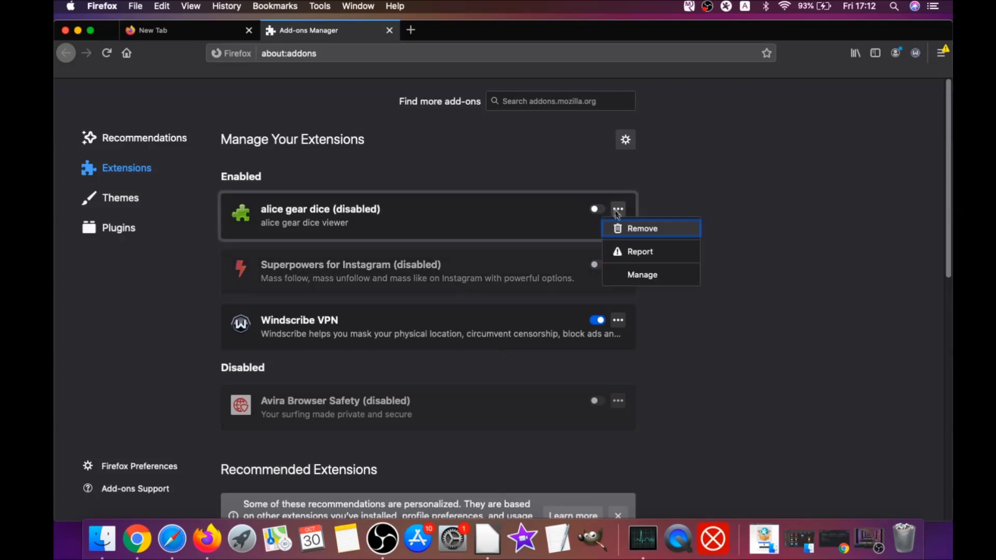
click(633, 231)
click(568, 146)
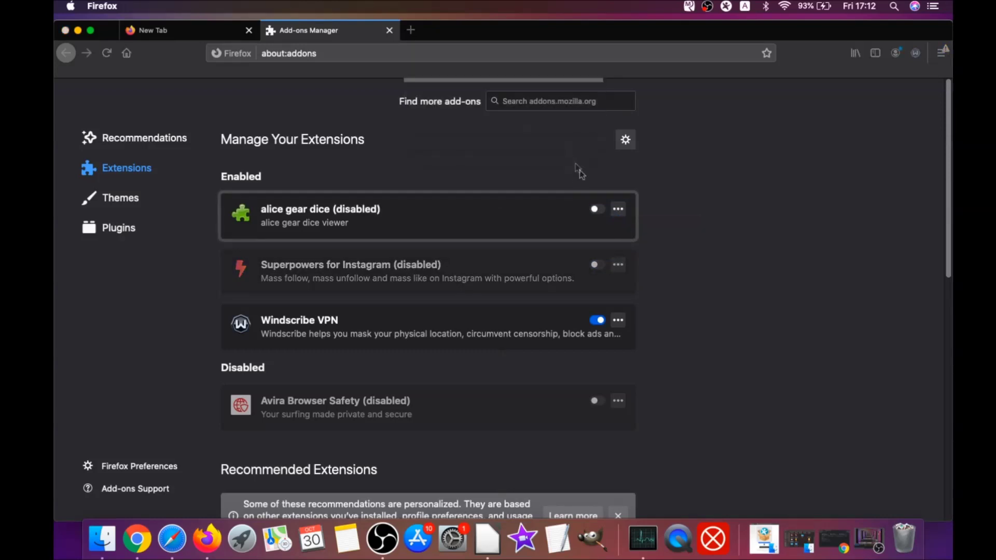
- Remove the Superpowers for Instagram extension and confirm the removal
click(618, 249)
click(629, 270)
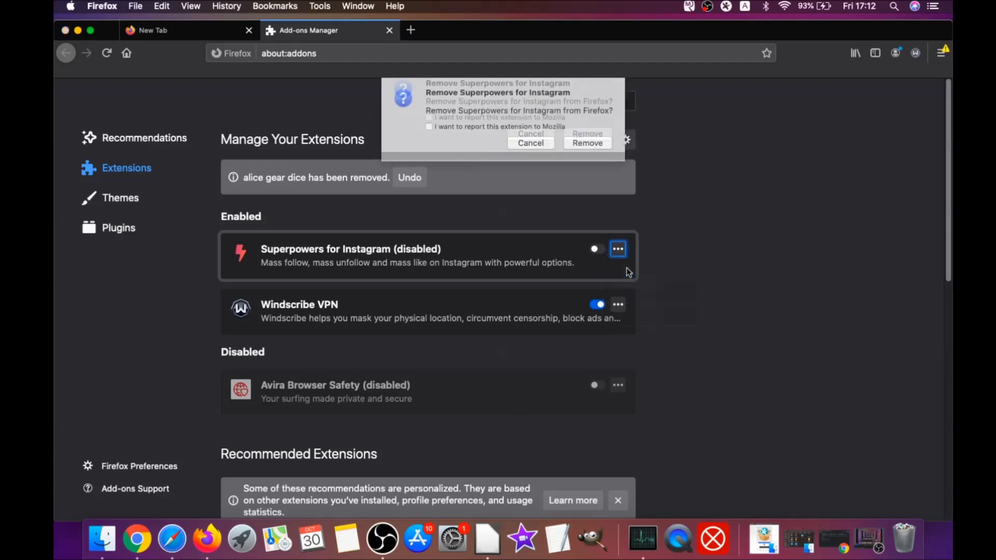
click(596, 144)
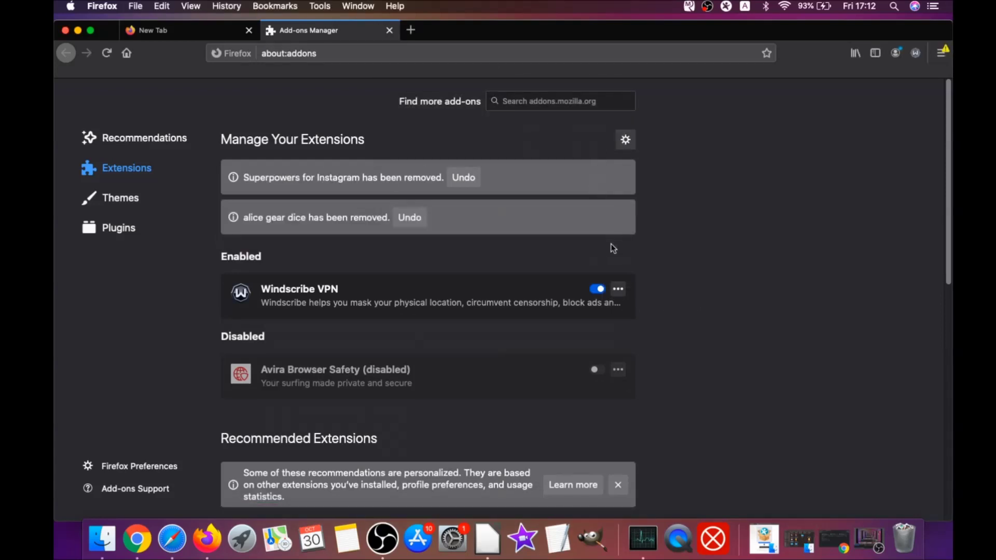
- Refresh Firefox to its defaults from about:support, then review the latest-version congratulations page
click(300, 55)
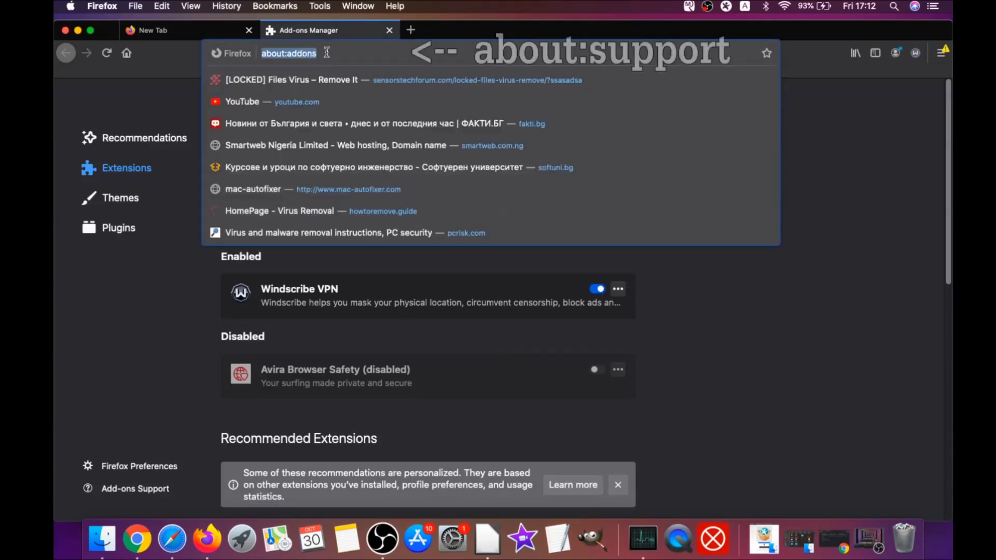
text(a)
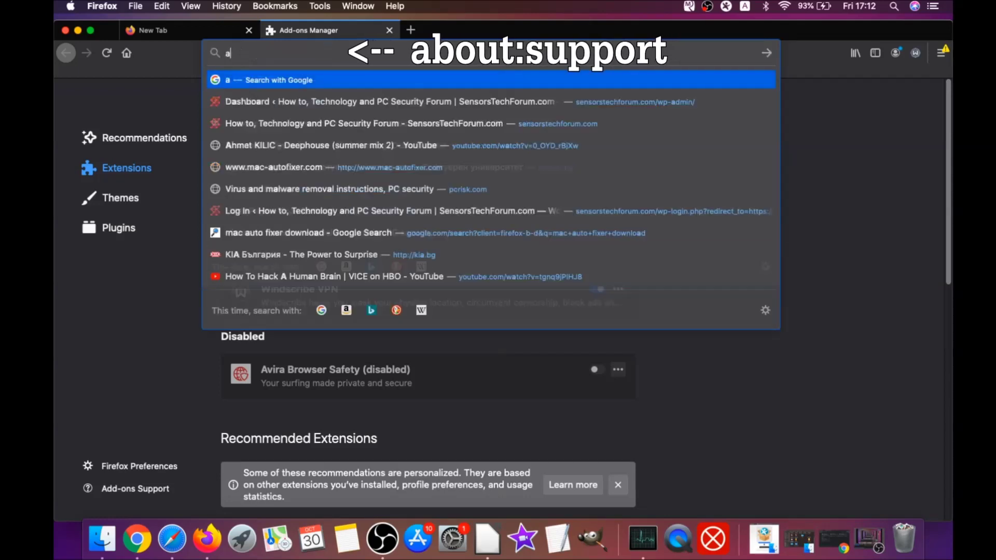
text(bout:support)
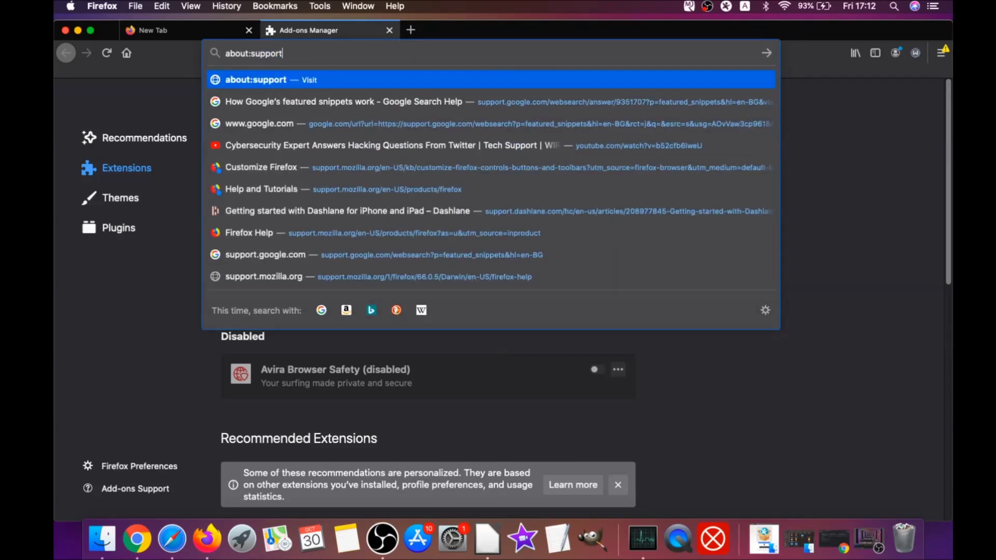
key(Return)
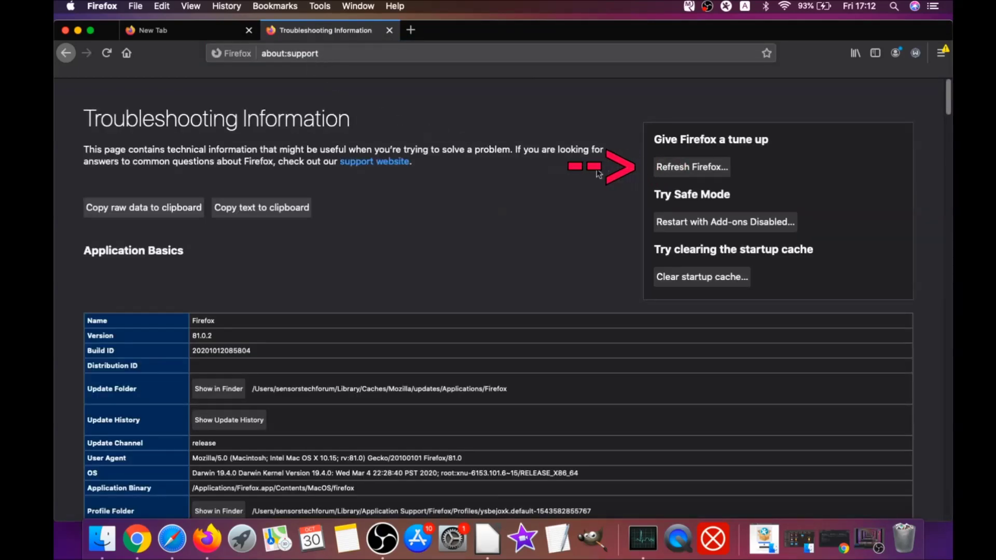
click(690, 173)
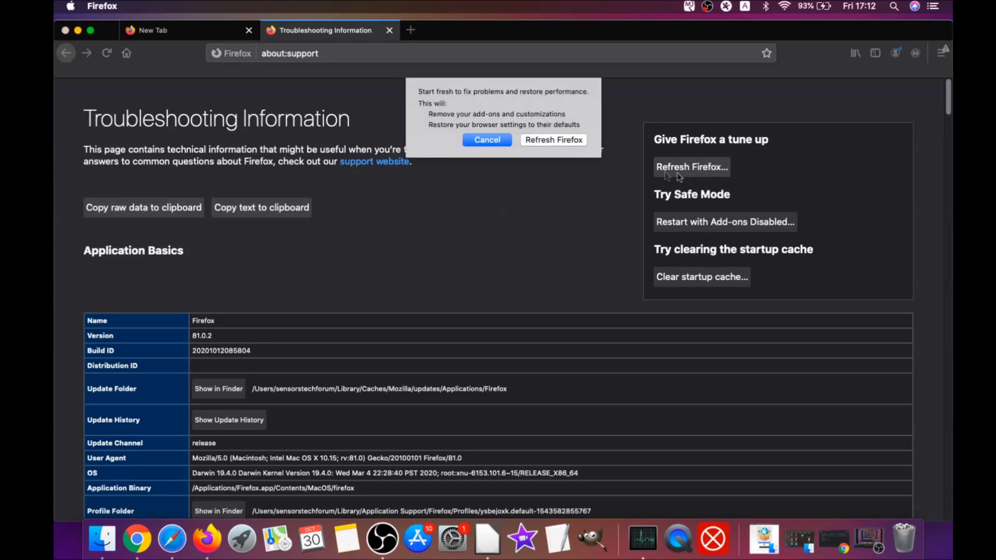
click(554, 141)
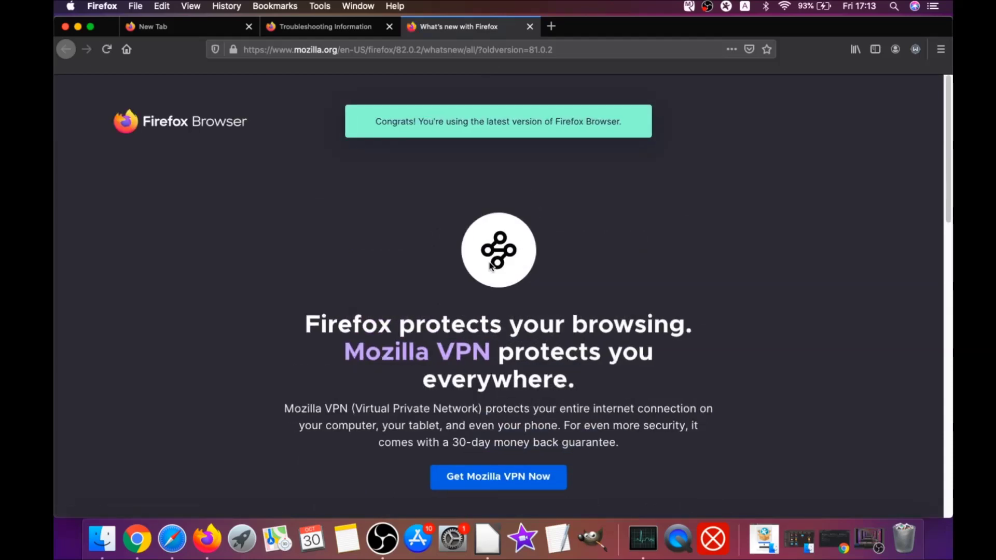
drag(385, 120, 618, 120)
scroll(486, 258, down, 4)
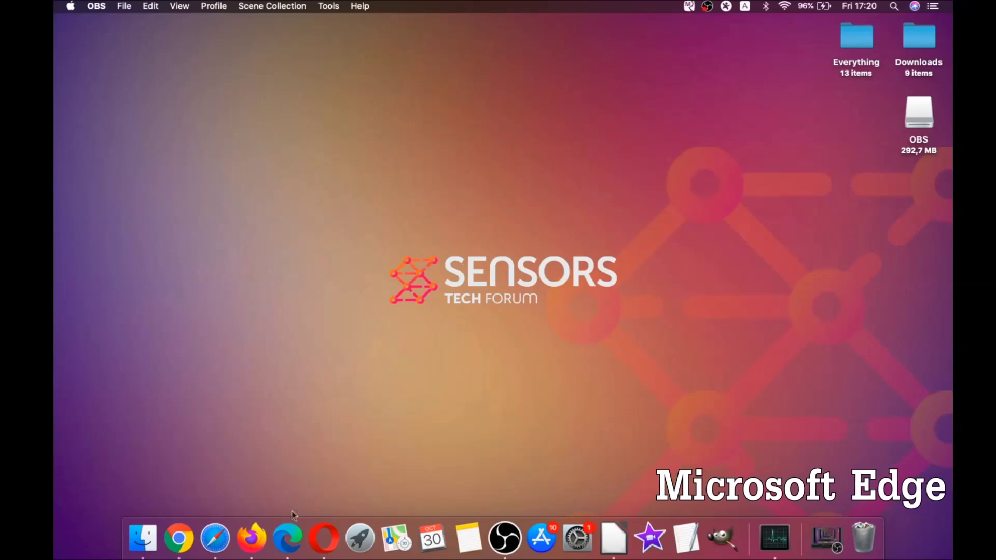
- In Edge, clear All Time browsing data including autofill form data, then close the window
click(287, 537)
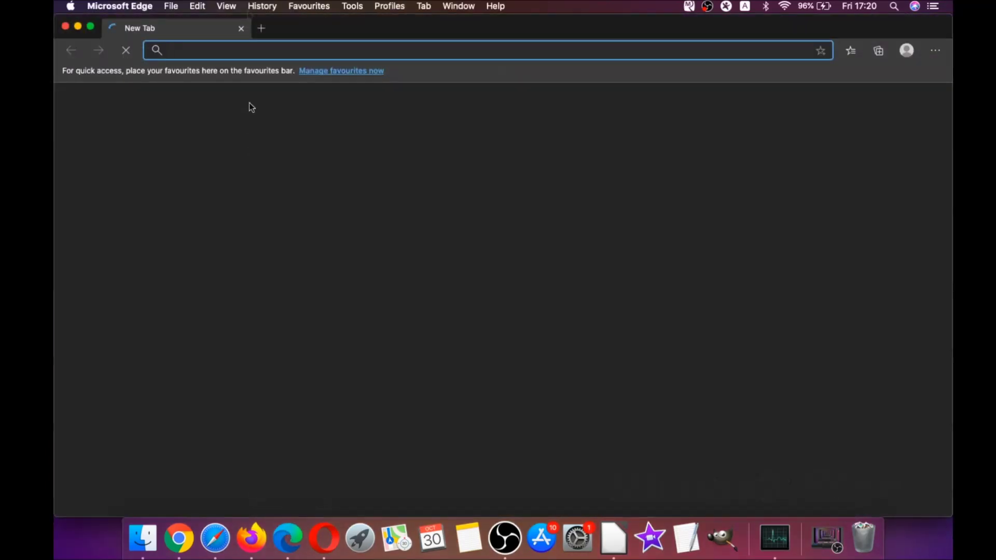
text(edge)
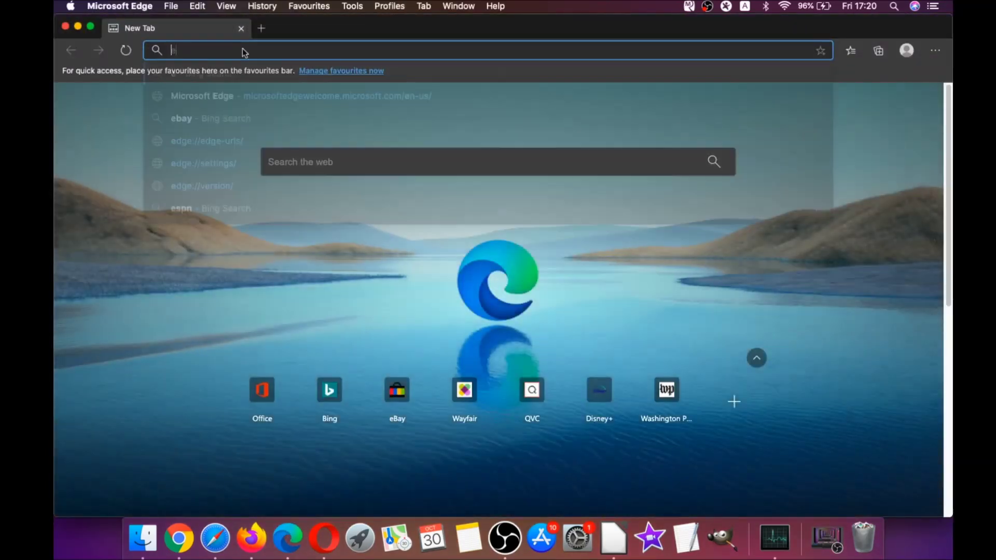
text(://)
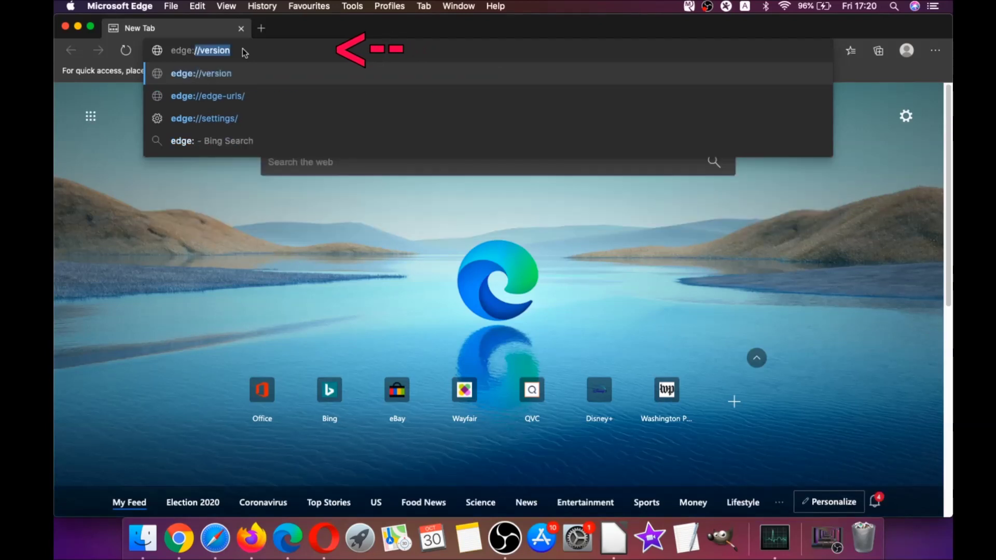
text(settings)
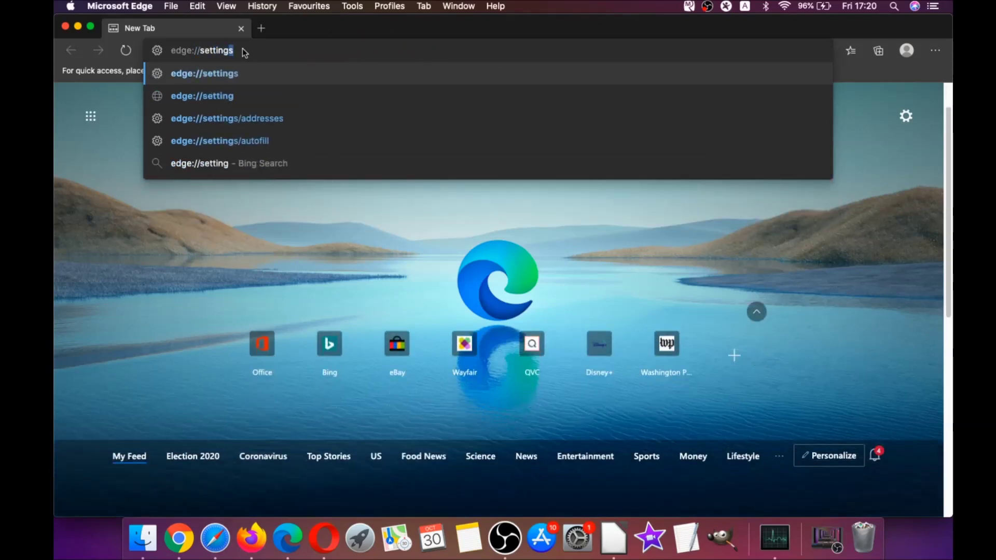
text(/clearBrowserData)
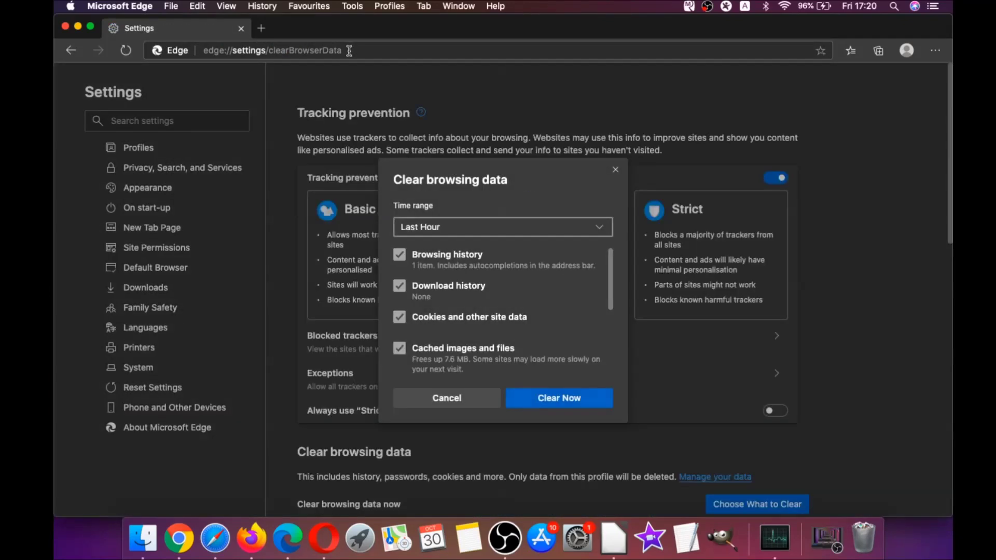
click(465, 231)
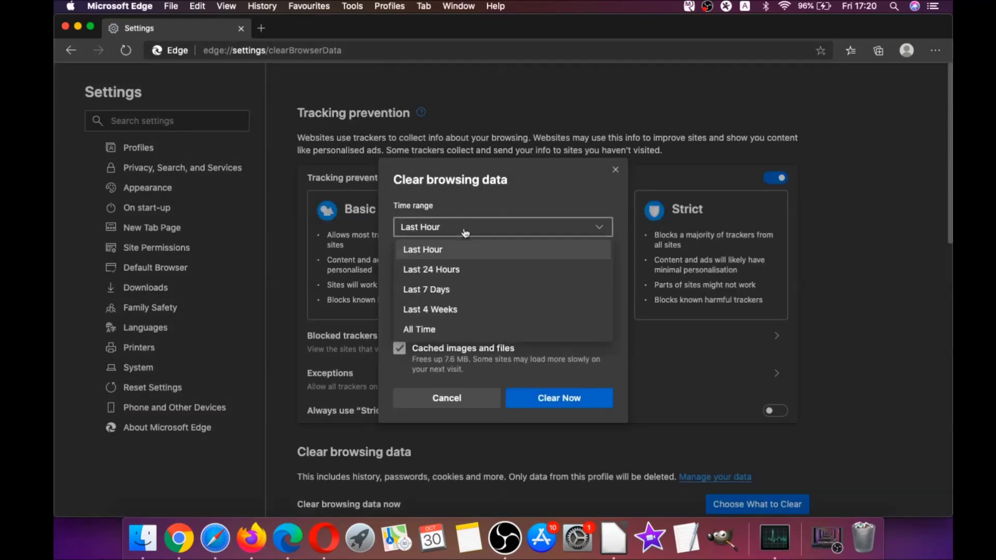
click(428, 328)
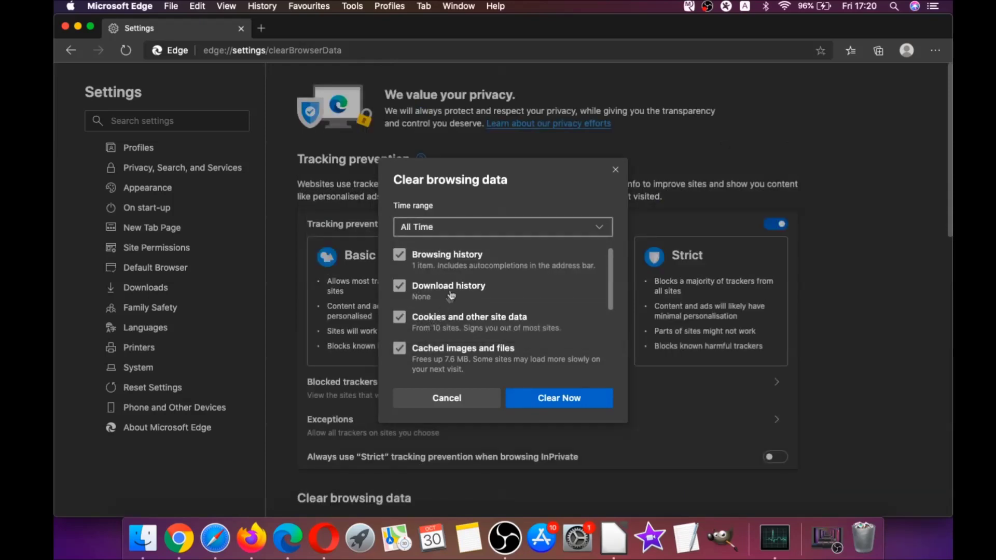
scroll(450, 295, down, 5)
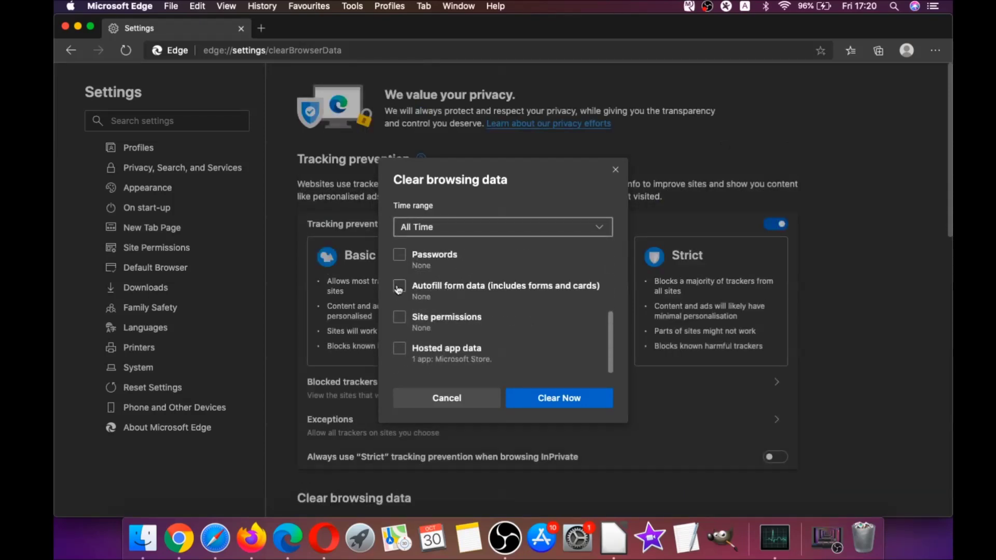
click(398, 286)
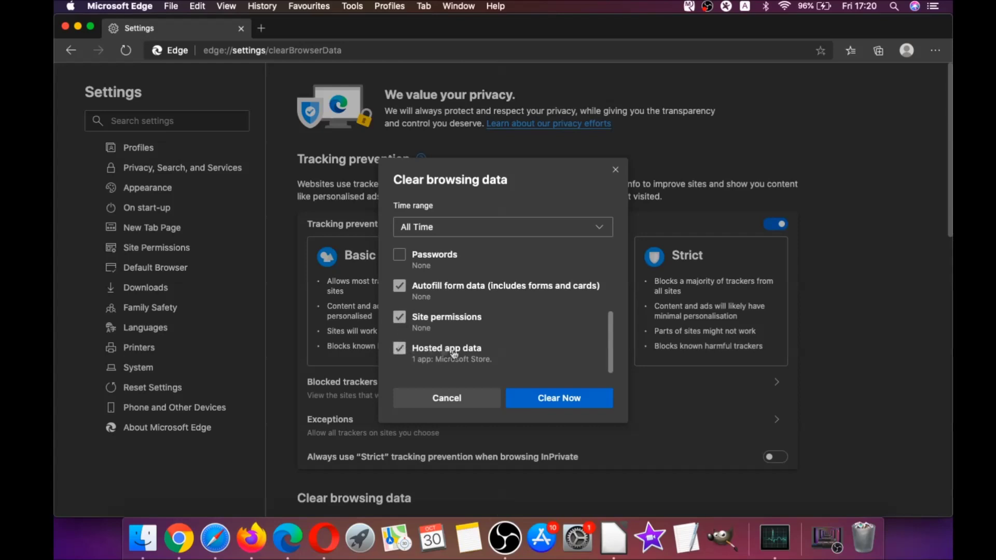
click(545, 398)
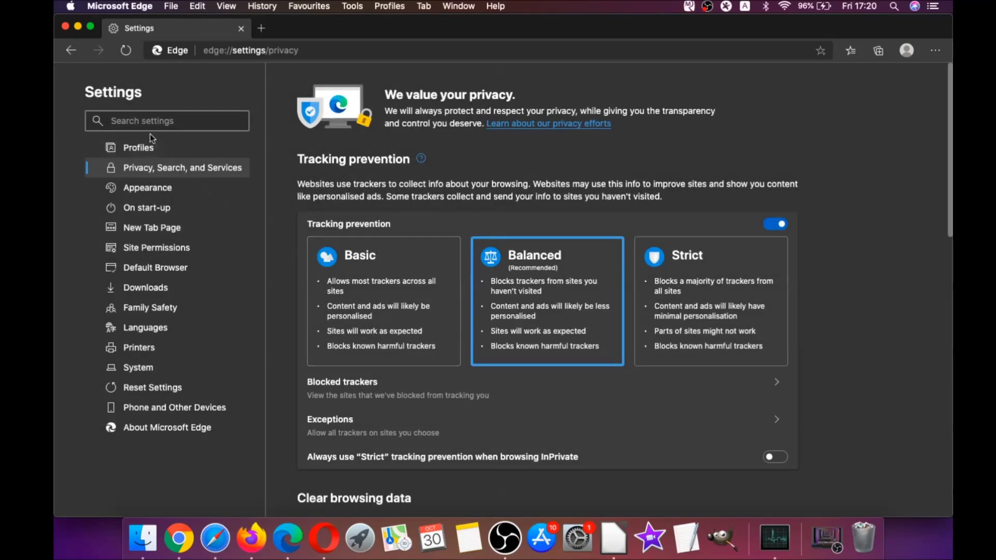
click(66, 28)
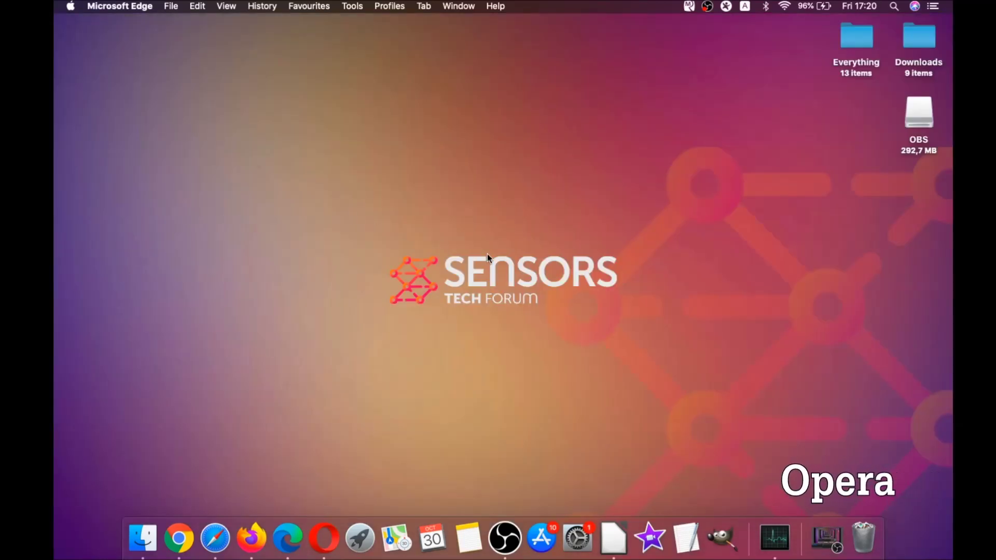
- Launch Opera and go to opera://settings/clearBrowserData
click(331, 527)
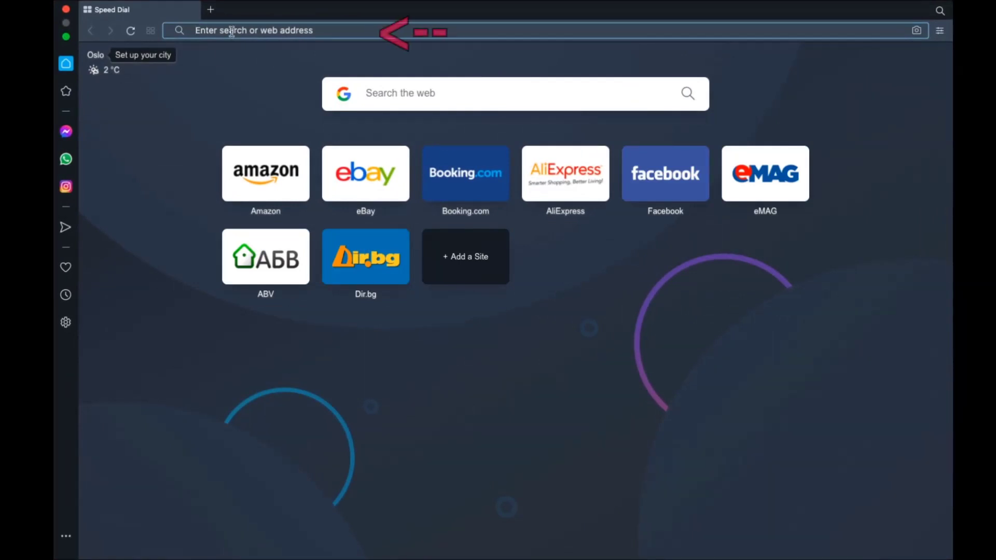
click(232, 31)
text(opera:)
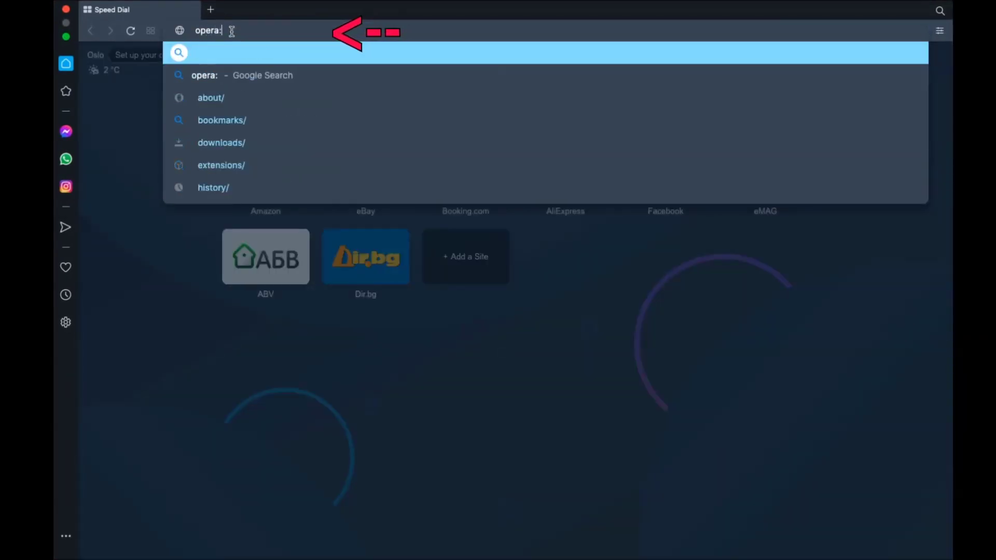
text(//setting)
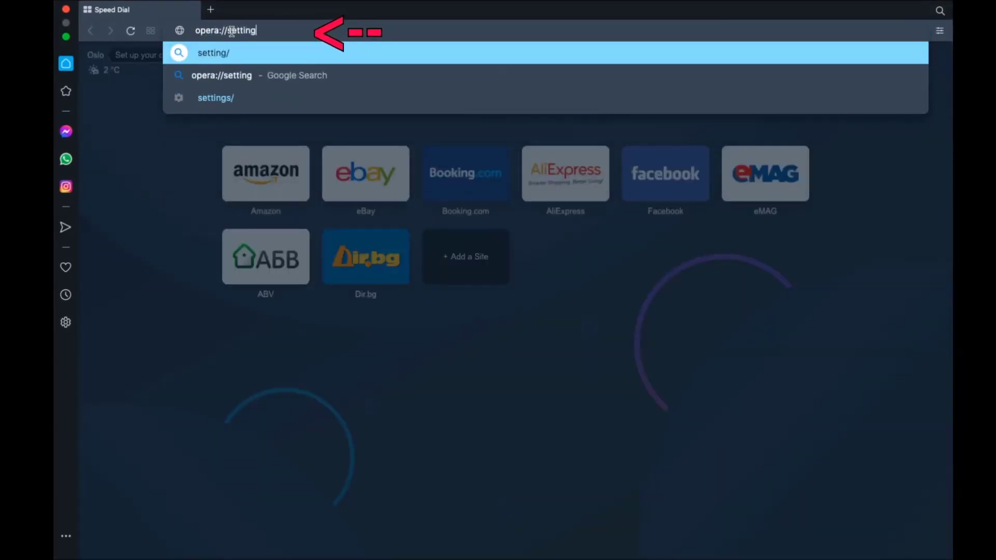
text(s/clearBrowserDa)
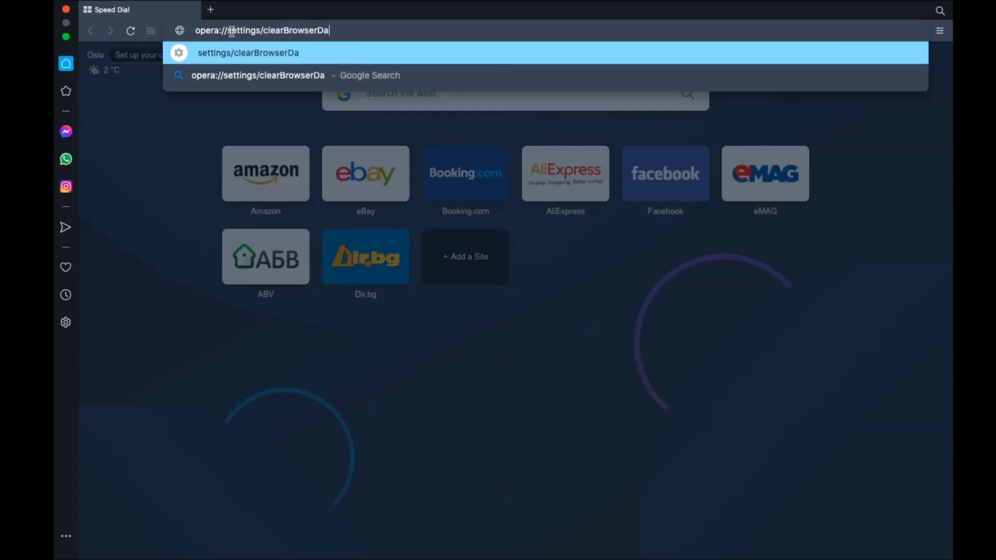
text(ta)
key(Return)
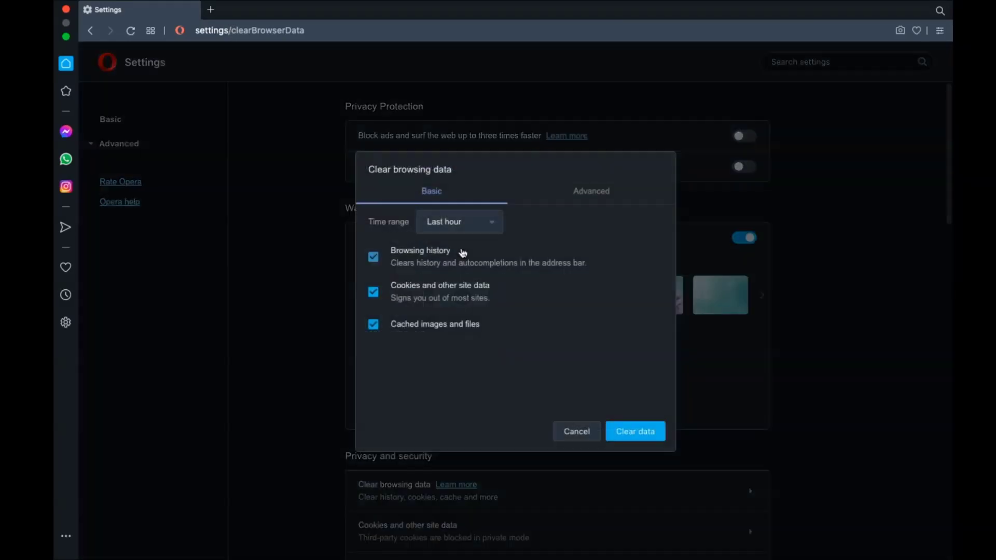
- Clear All time browsing data from the Advanced options, then close the Opera window
click(473, 229)
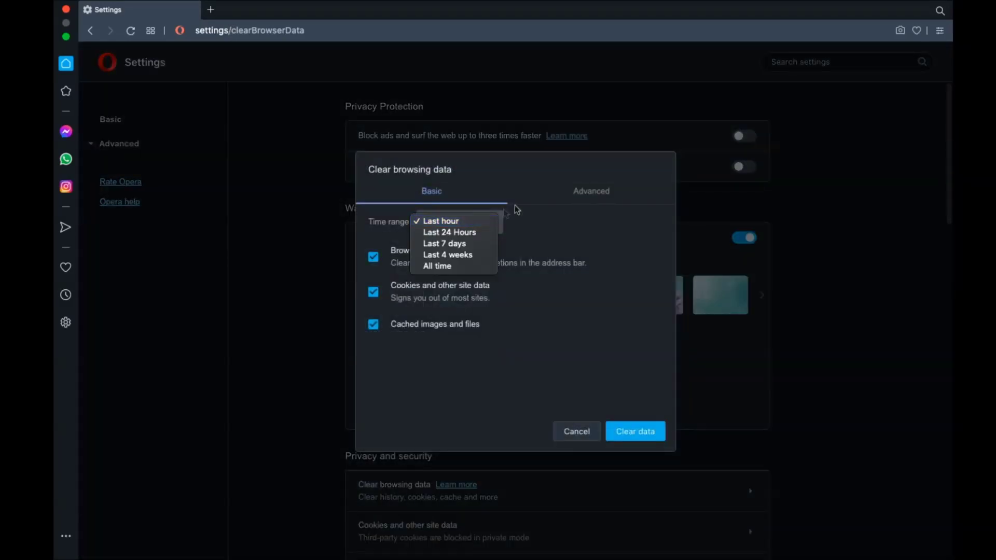
click(563, 198)
click(583, 194)
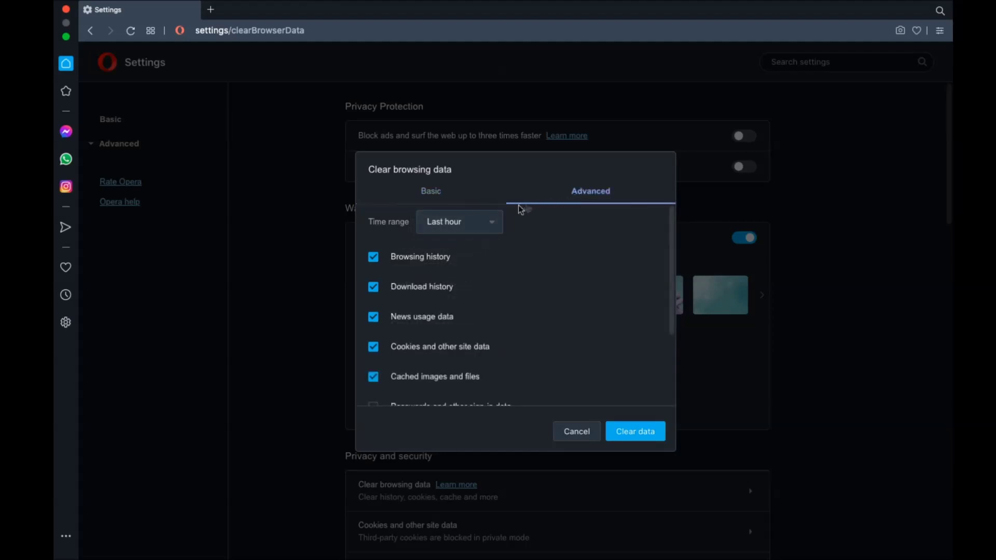
click(470, 222)
click(458, 266)
scroll(456, 265, down, 2)
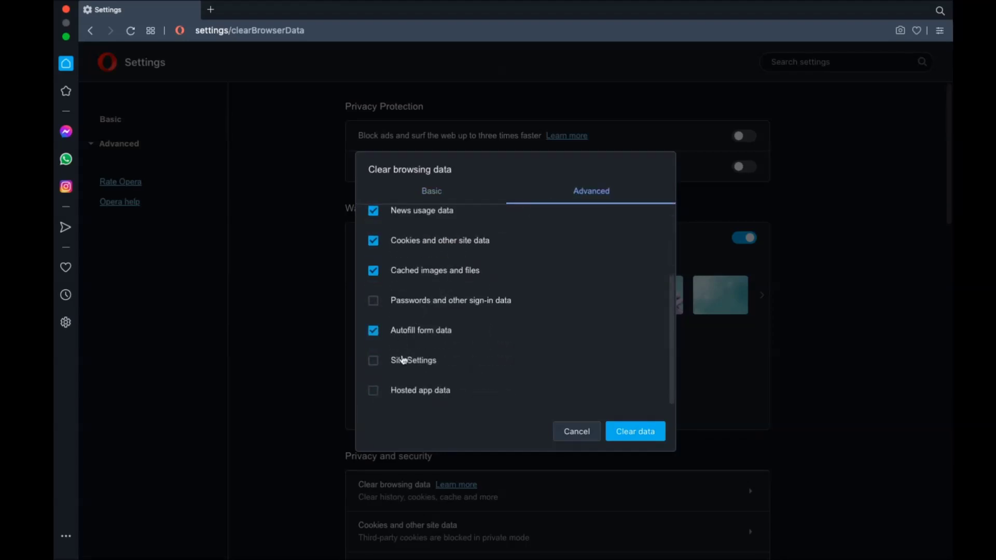
click(633, 433)
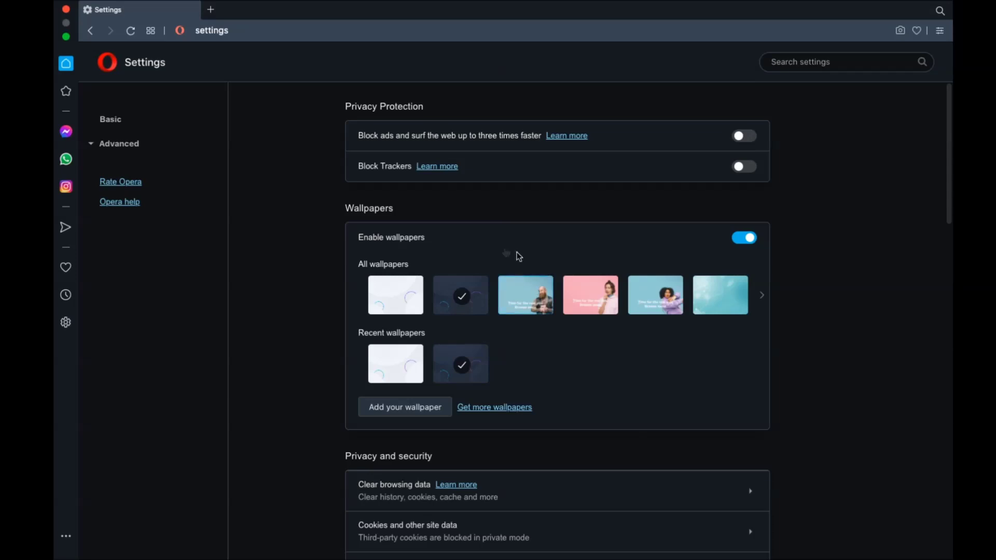
click(66, 8)
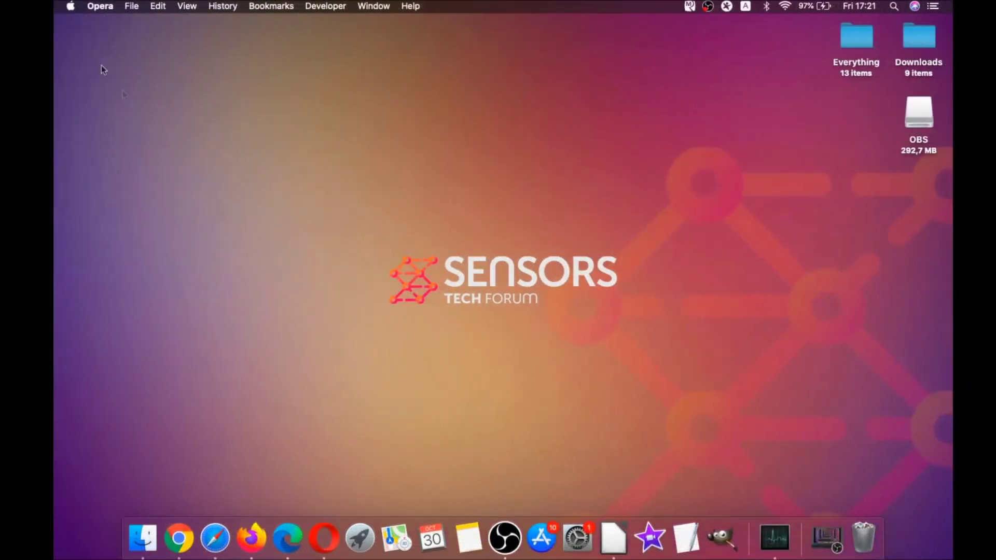